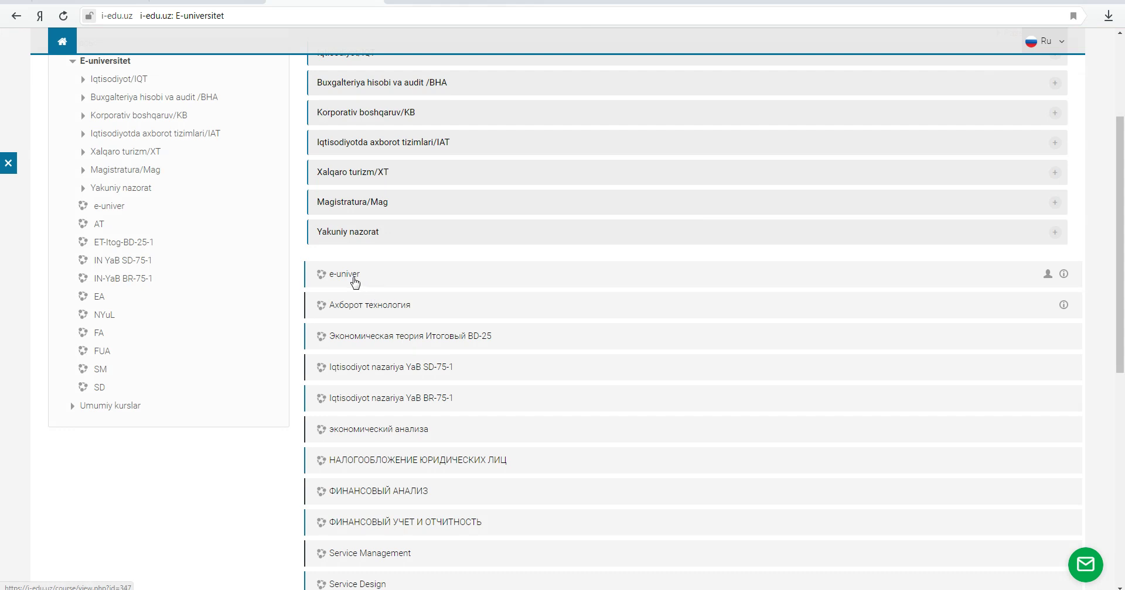
- Open the e-univer course with guest access and look over its topics and assignments
left_click(353, 279)
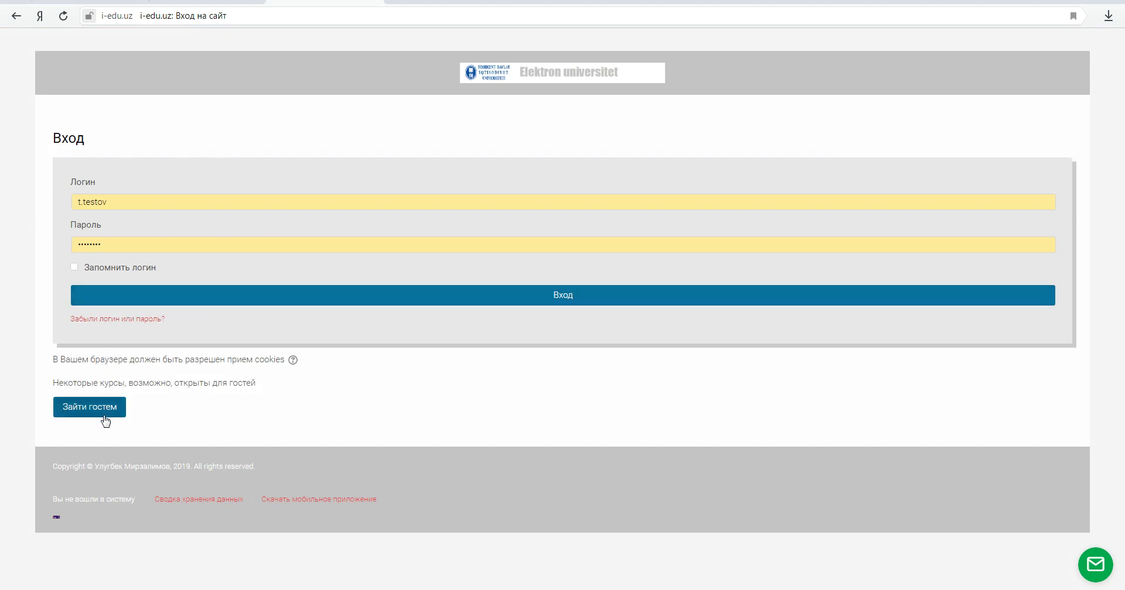
left_click(79, 413)
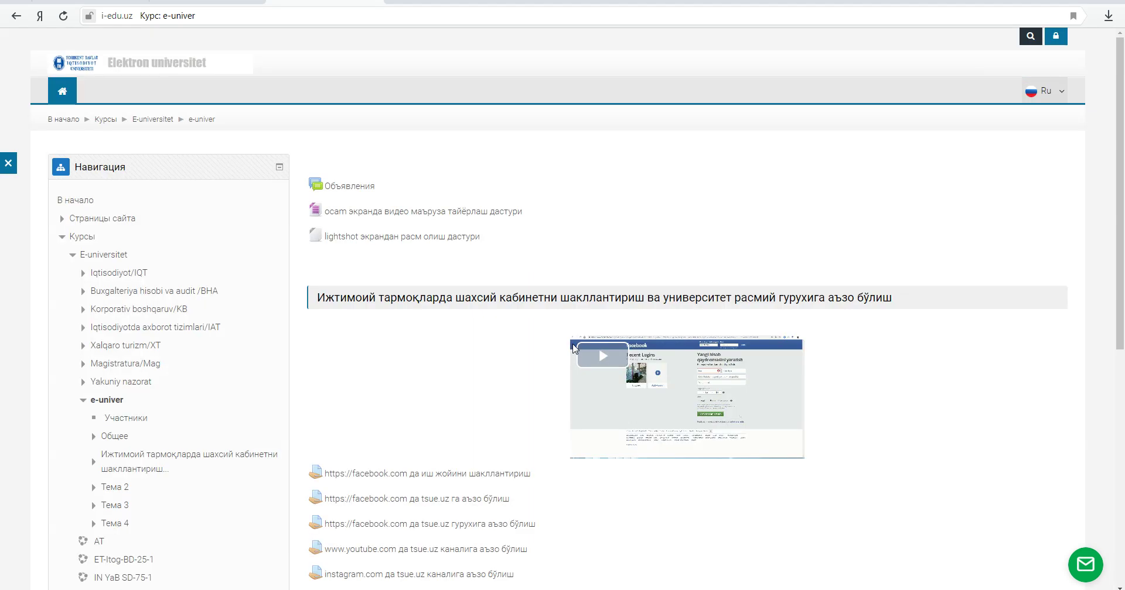
scroll(598, 352, "down", 3)
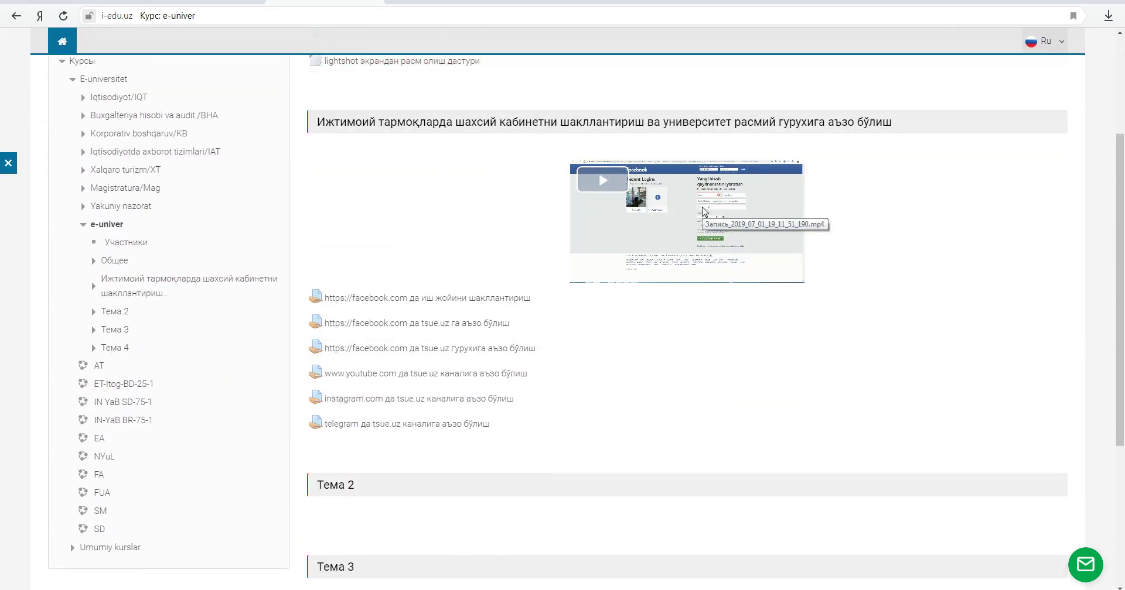
scroll(684, 192, "up", 2)
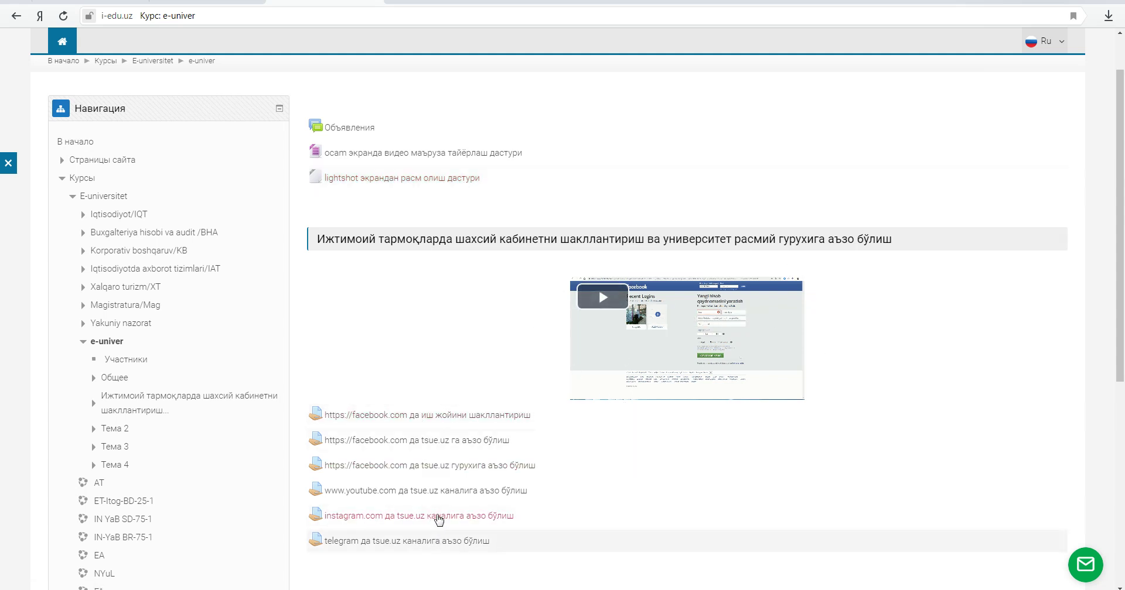
- As a guest, open the assignment on joining the tsue.uz group on facebook.com and examine its page for a submission option
left_click(436, 472)
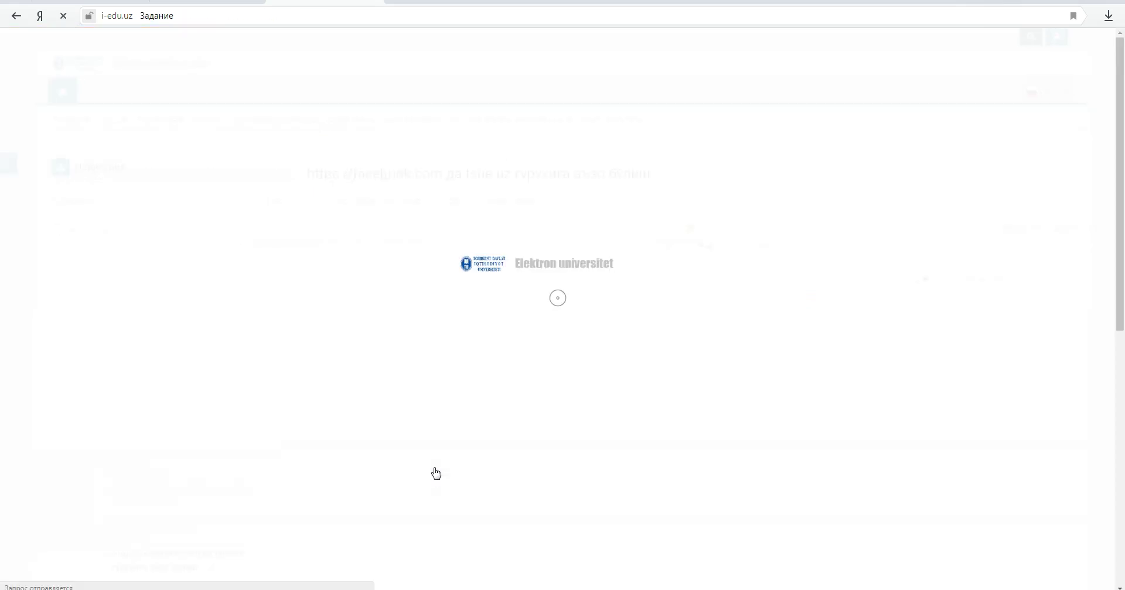
scroll(439, 351, "down", 2)
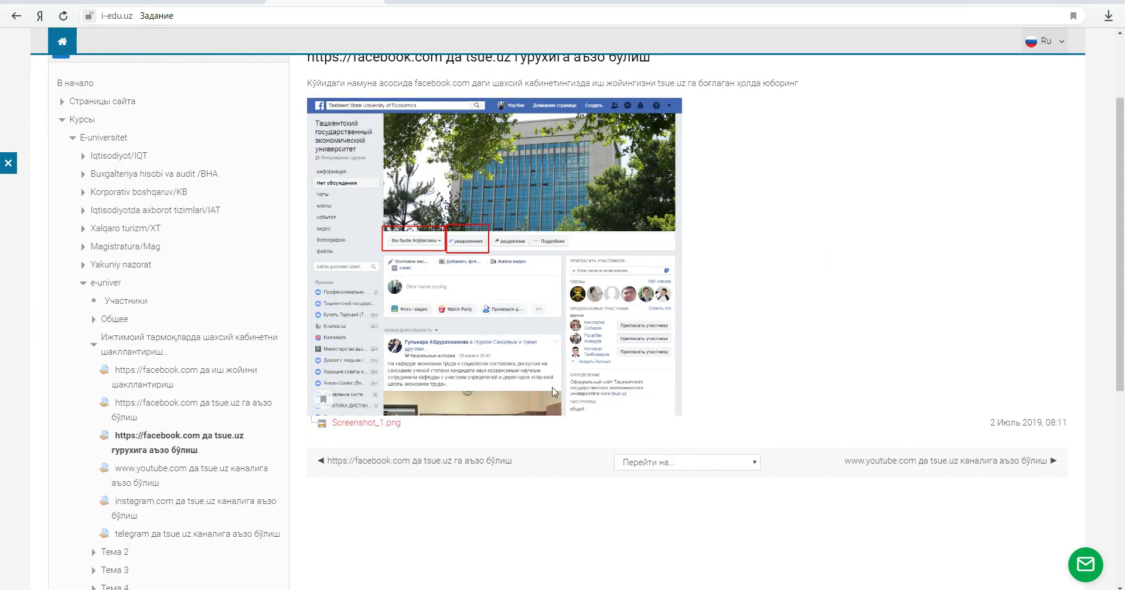
scroll(554, 393, "up", 1)
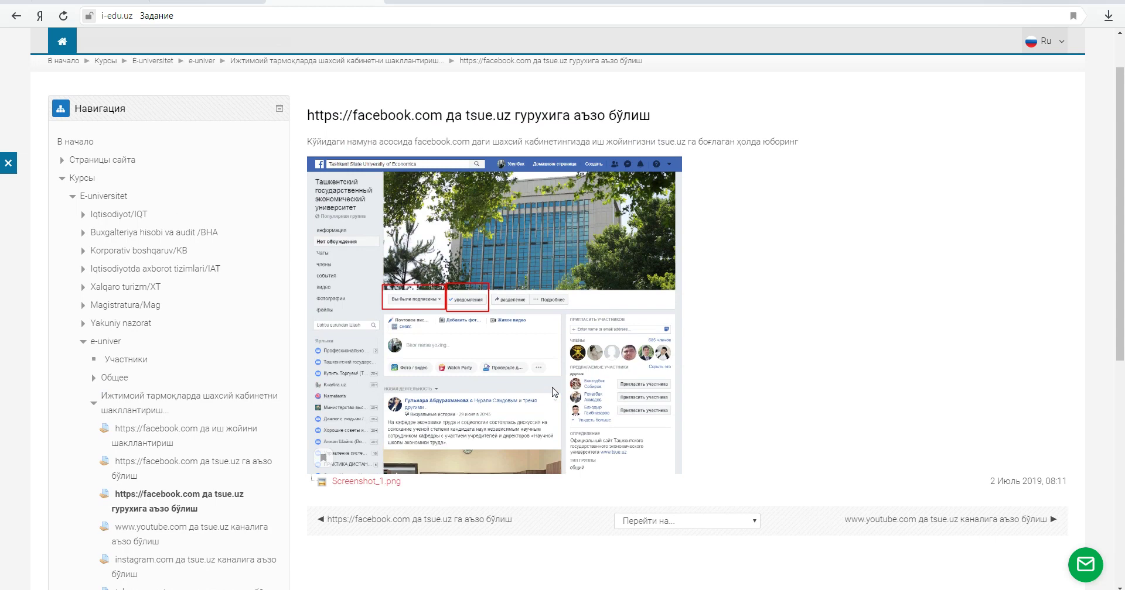
scroll(553, 393, "up", 1)
scroll(381, 525, "down", 2)
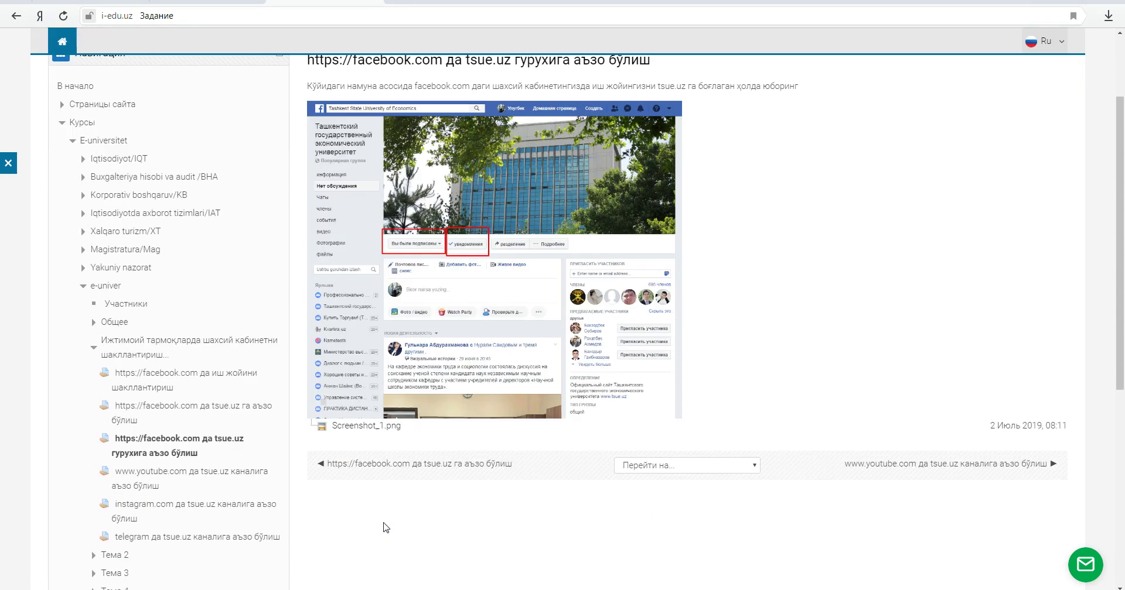
scroll(771, 371, "up", 2)
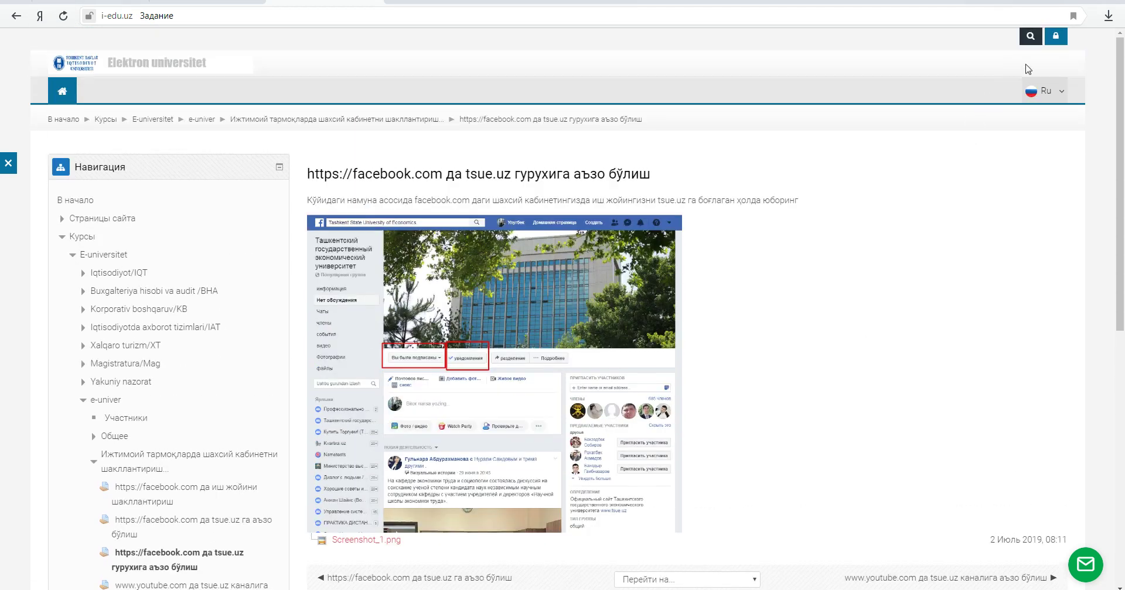
- Log in with the saved student account and open the e-univer course from the enrolled courses
left_click(1055, 36)
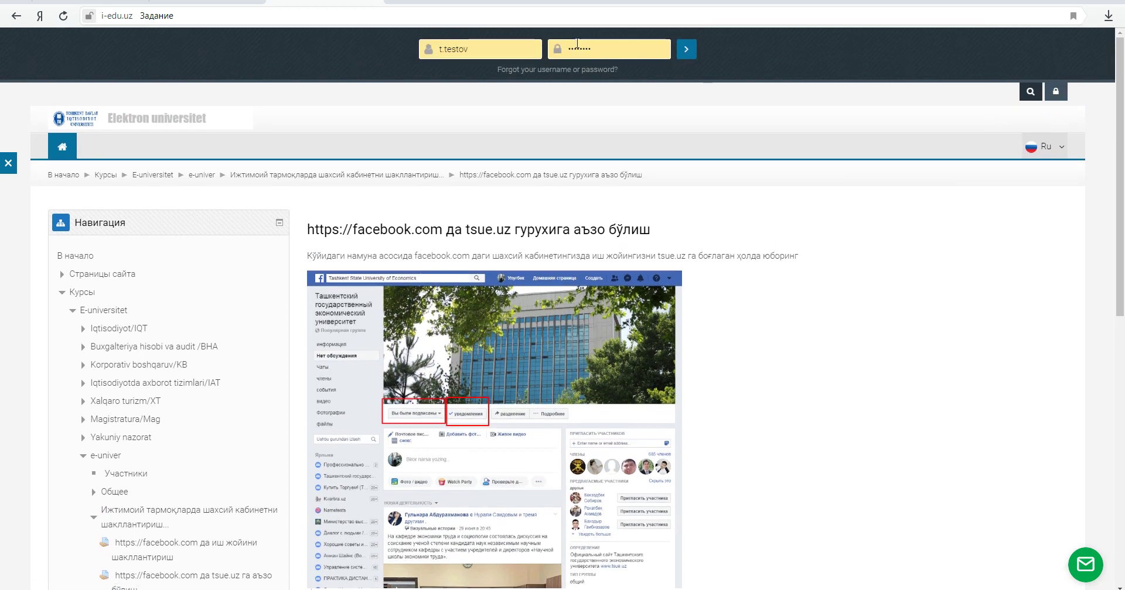
left_click(690, 53)
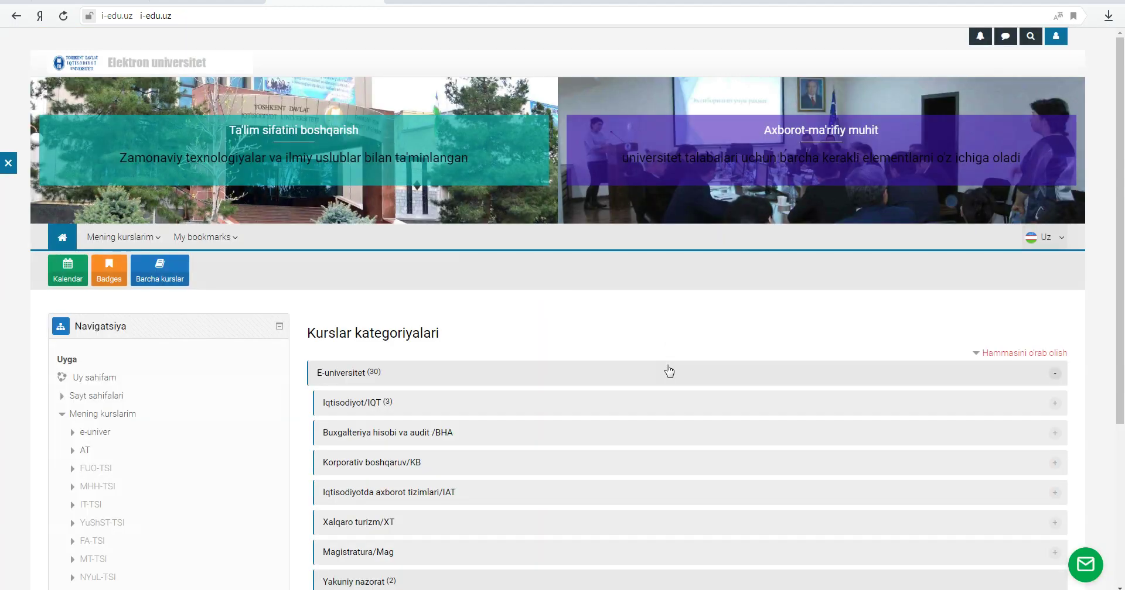
scroll(612, 417, "down", 4)
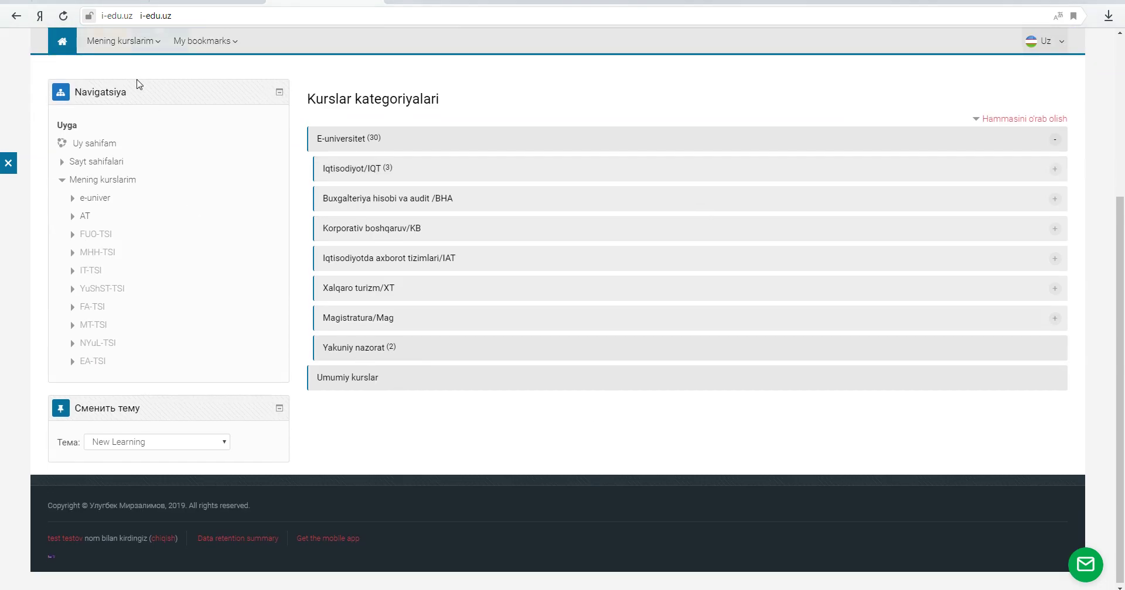
scroll(139, 84, "up", 1)
left_click(122, 61)
left_click(109, 89)
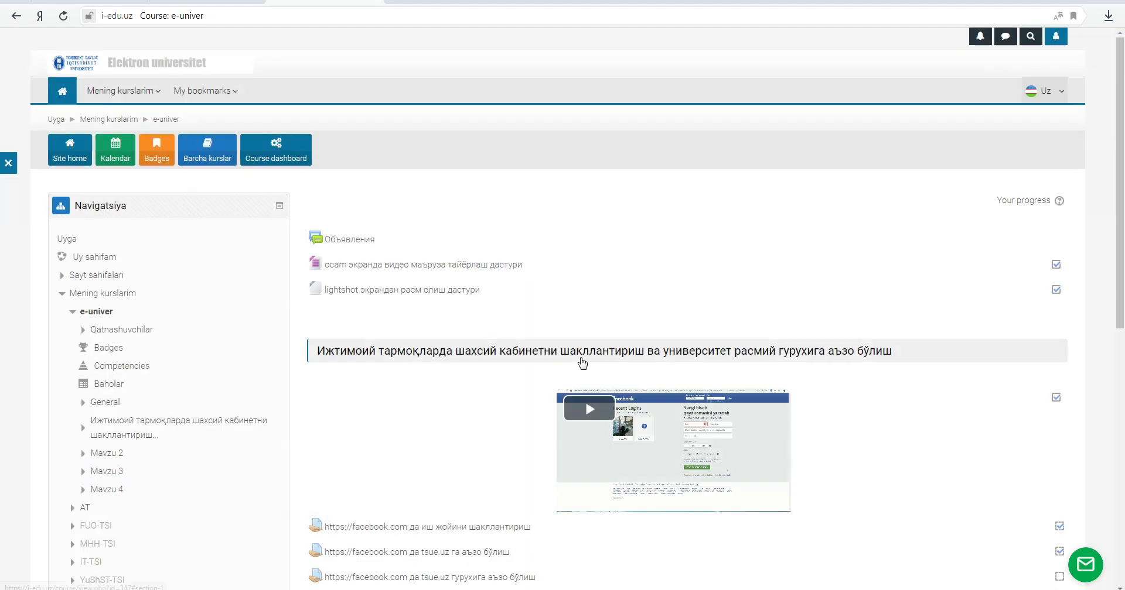
scroll(580, 367, "down", 1)
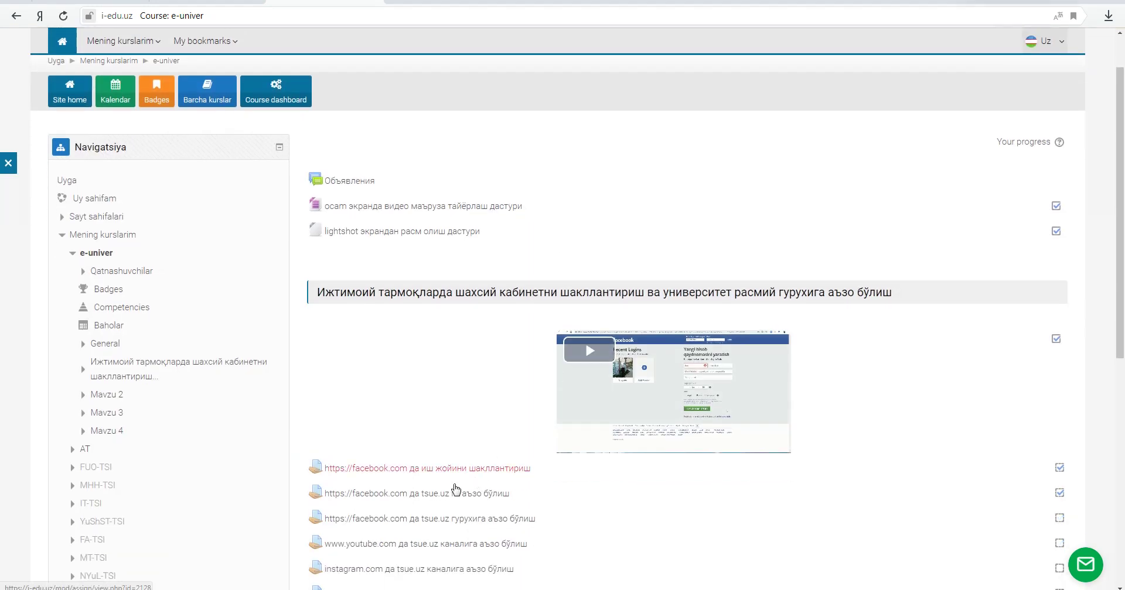
left_click(422, 521)
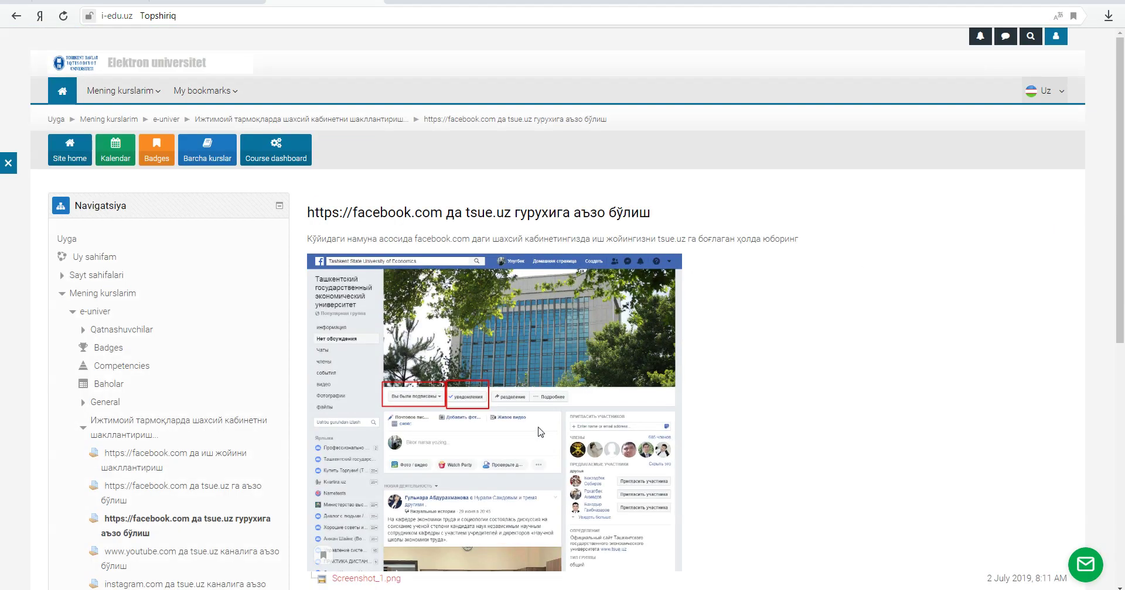
scroll(540, 432, "down", 2)
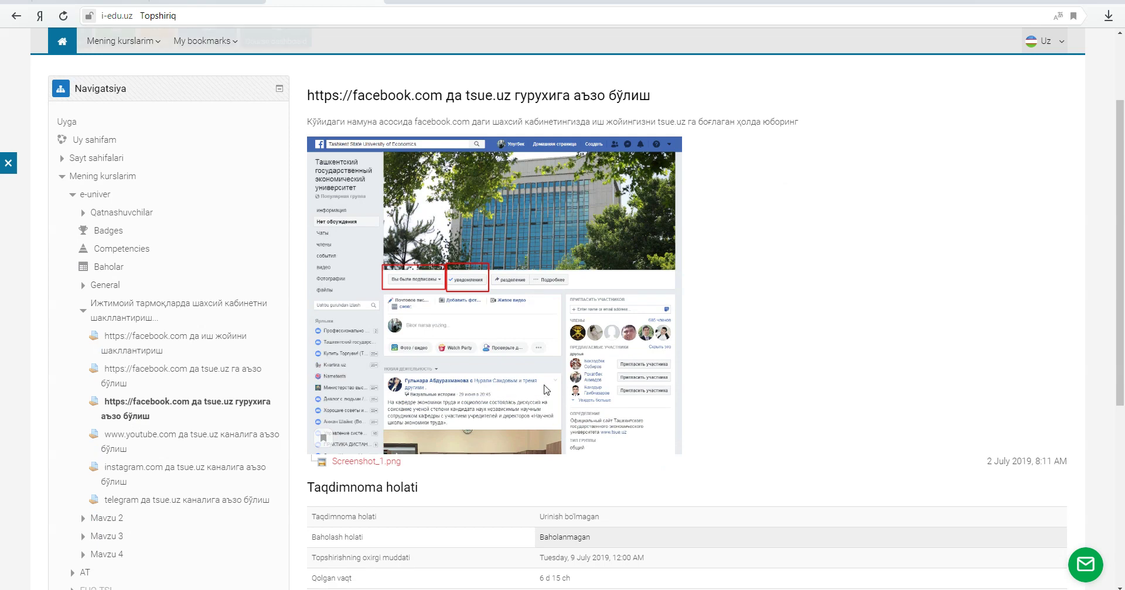
scroll(546, 390, "down", 1)
scroll(546, 389, "down", 2)
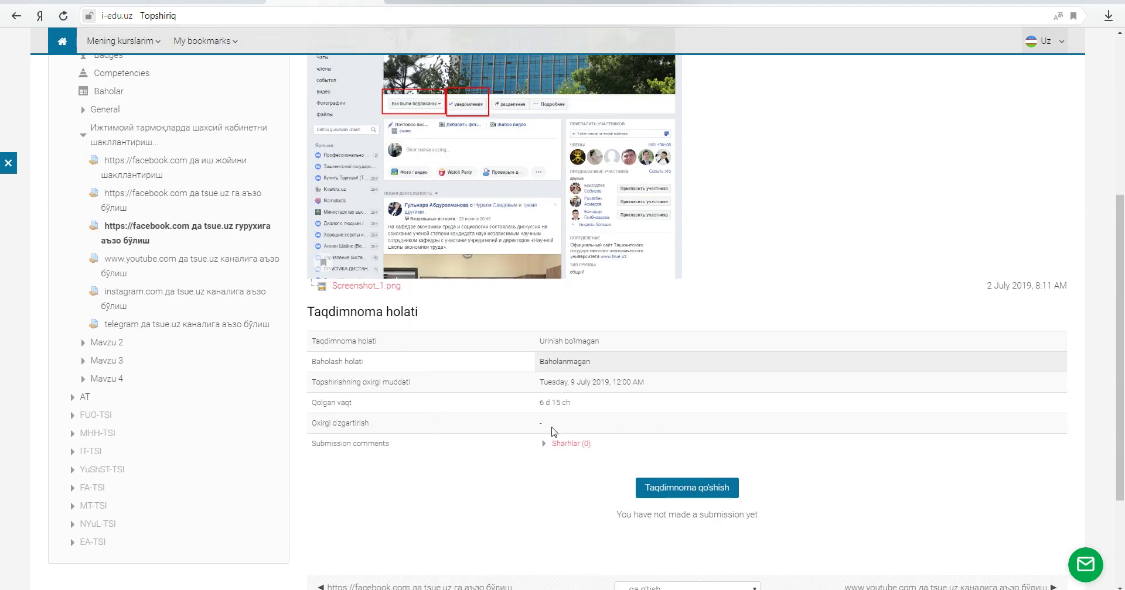
left_click(672, 490)
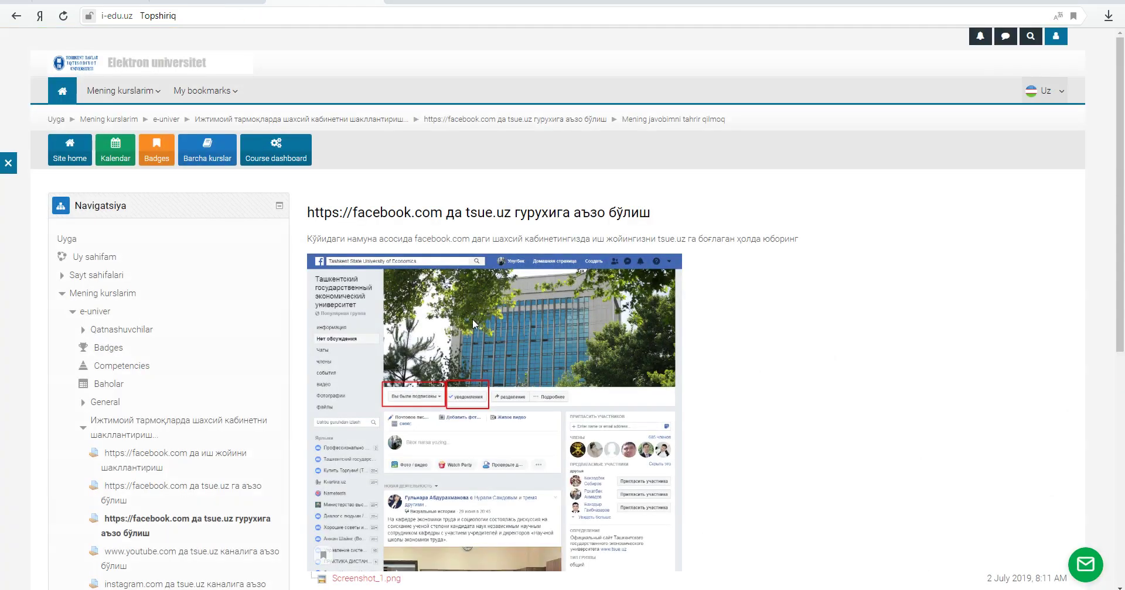
scroll(486, 433, "down", 3)
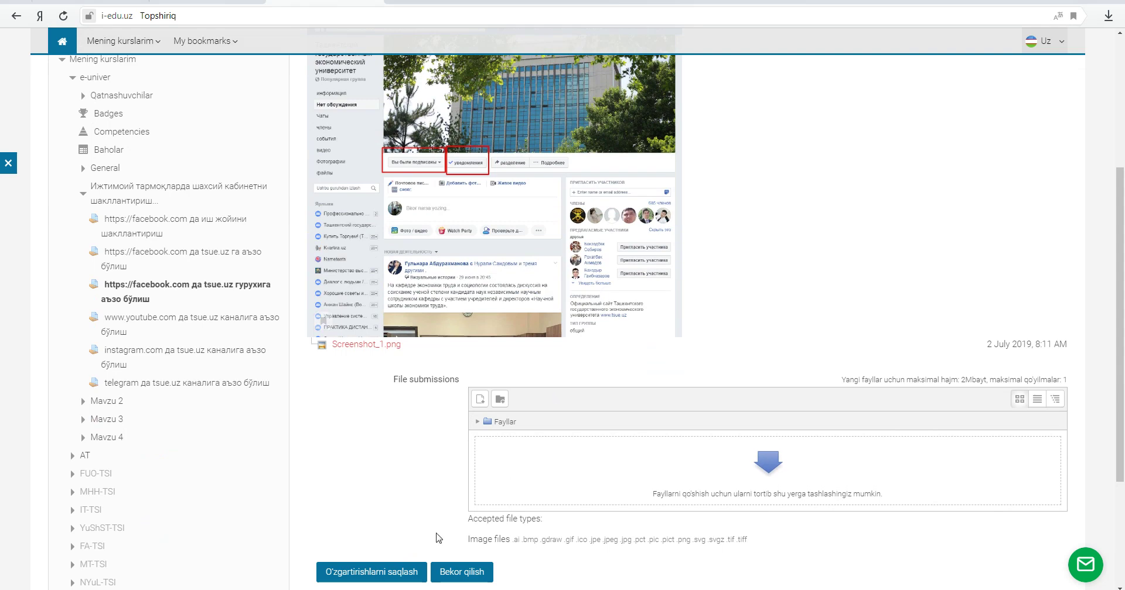
- In Windows Explorer, open the "Новая папка (2)" folder on the desktop
key("super+e")
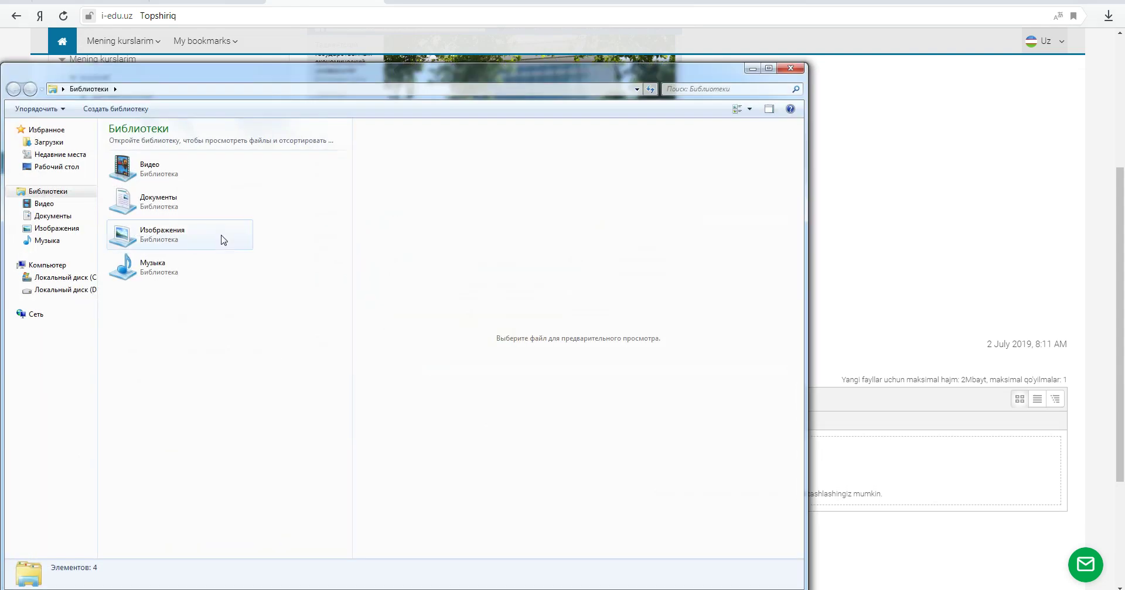
left_click(54, 168)
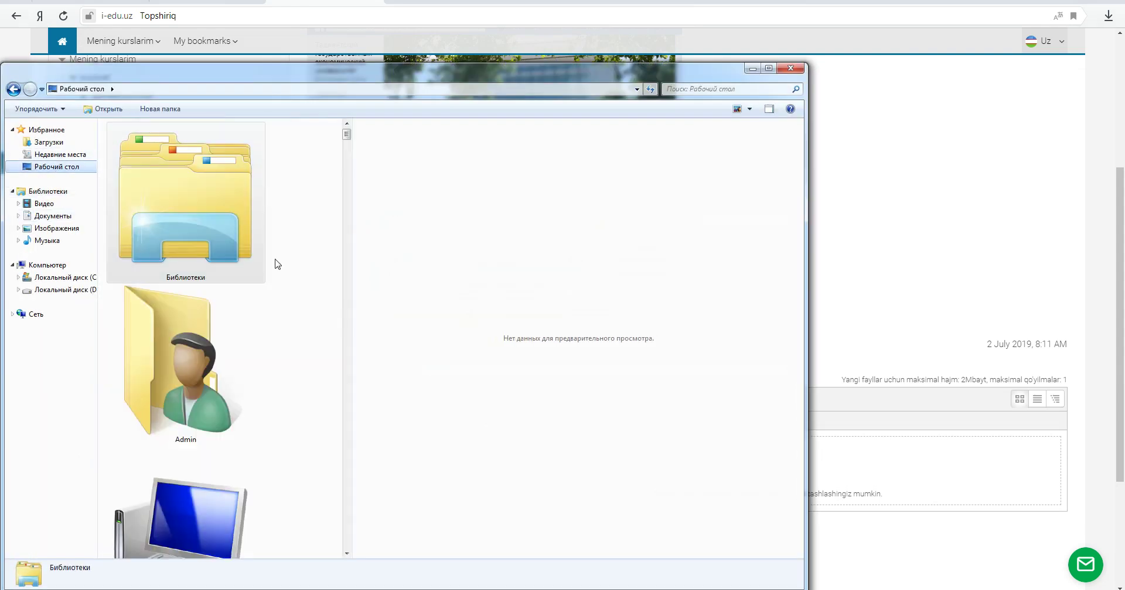
left_click(304, 432)
scroll(305, 432, "down", 10)
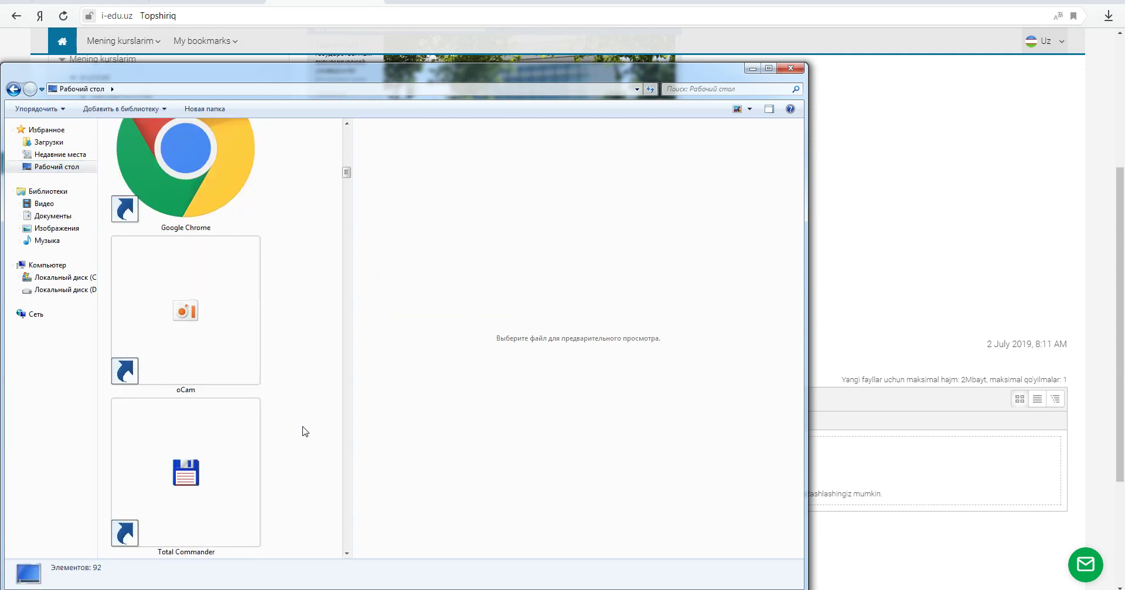
scroll(304, 432, "down", 8)
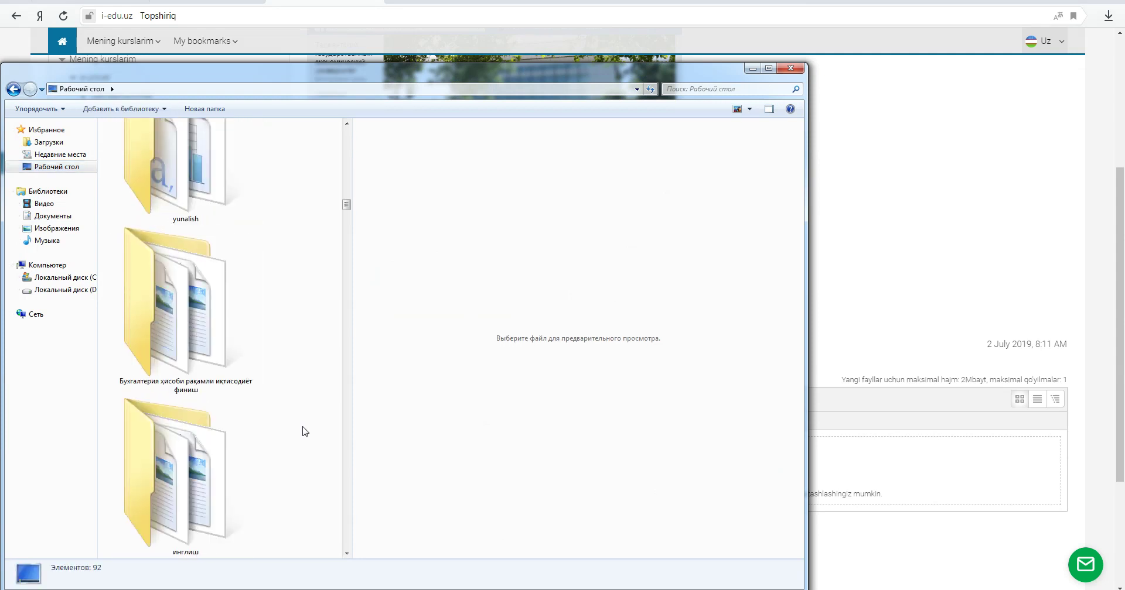
scroll(303, 431, "down", 5)
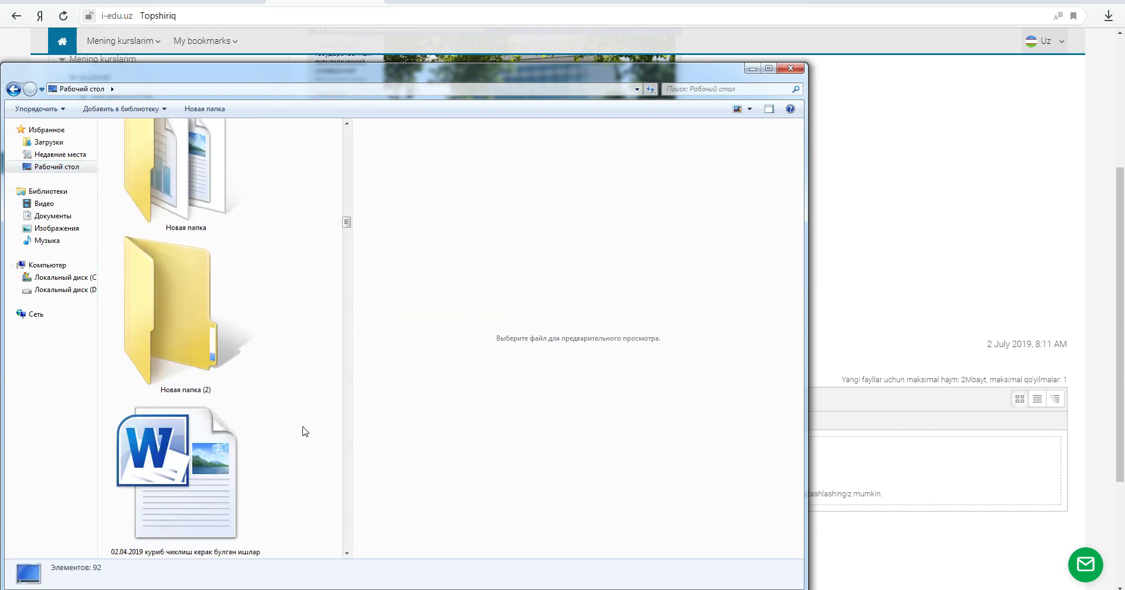
left_click(213, 334)
double_click(213, 334)
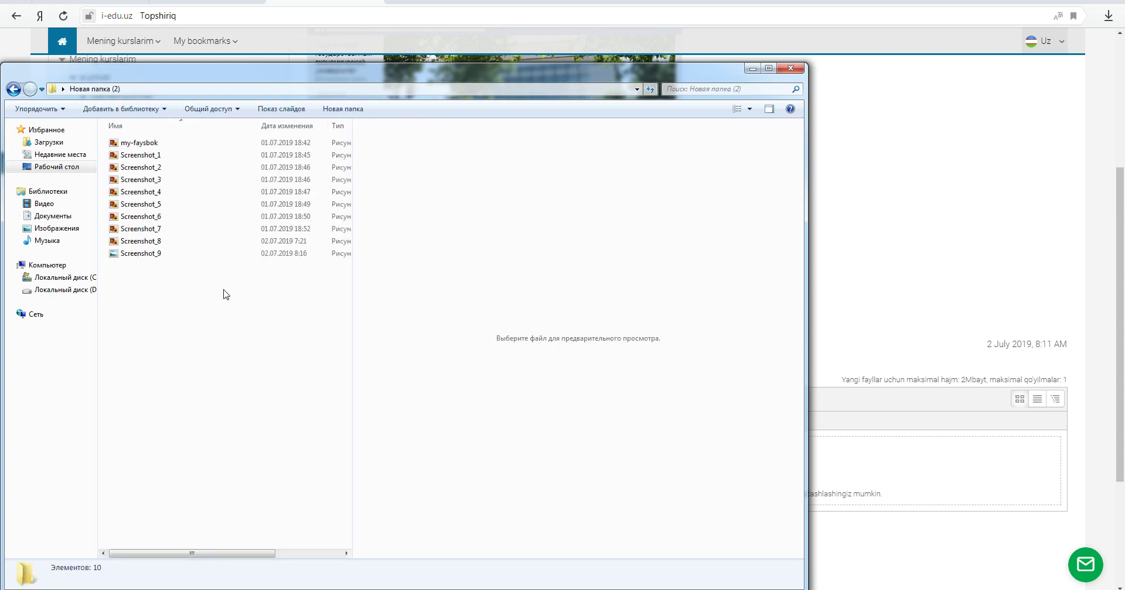
- Add Screenshot_3 from the folder to the assignment's file submissions and save the changes
left_click(139, 193)
left_click(140, 183)
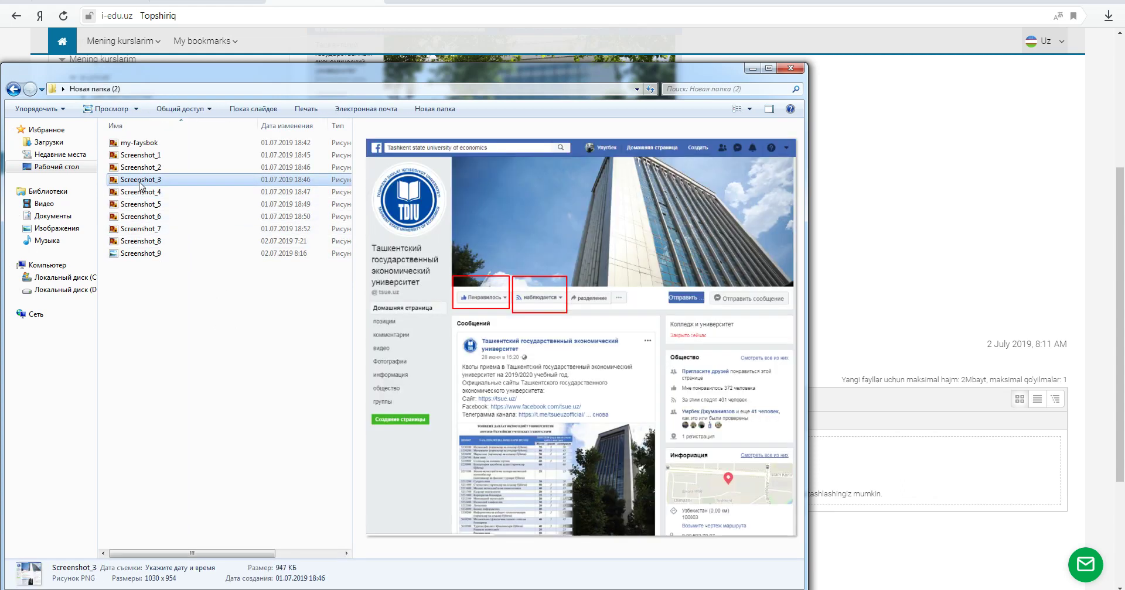
left_click_drag(140, 187, 912, 482)
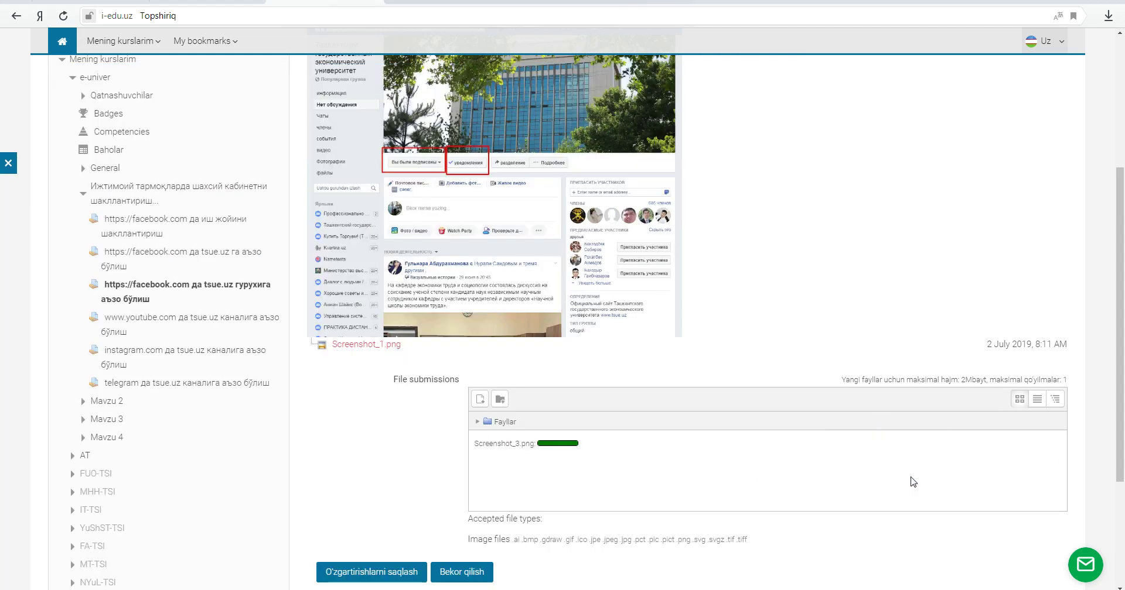
left_click(388, 583)
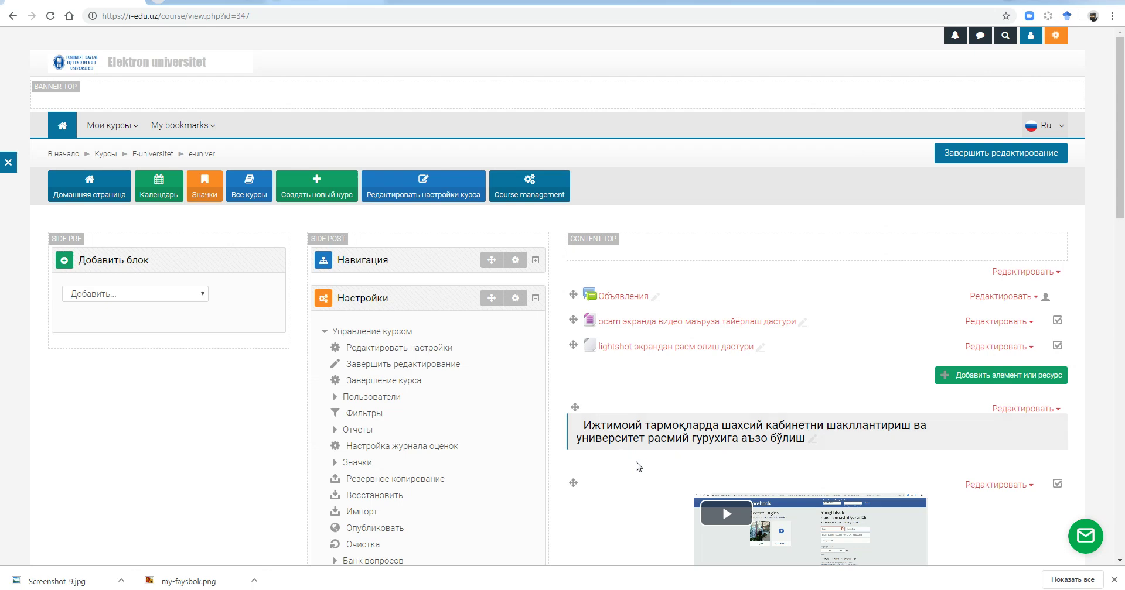
- Switch to the e-univer course in Chrome and check which account is signed in there
scroll(653, 416, "down", 4)
scroll(796, 264, "up", 4)
left_click(1030, 35)
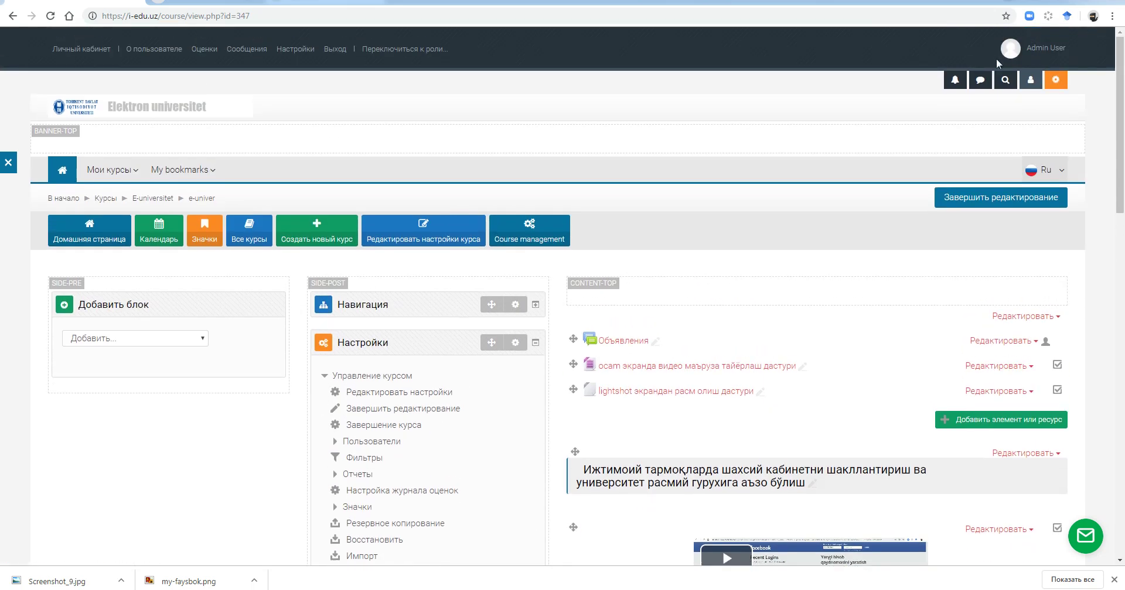
- Open the assignment on joining the tsue.uz group on facebook.com and display all of its submissions for grading
scroll(756, 319, "down", 8)
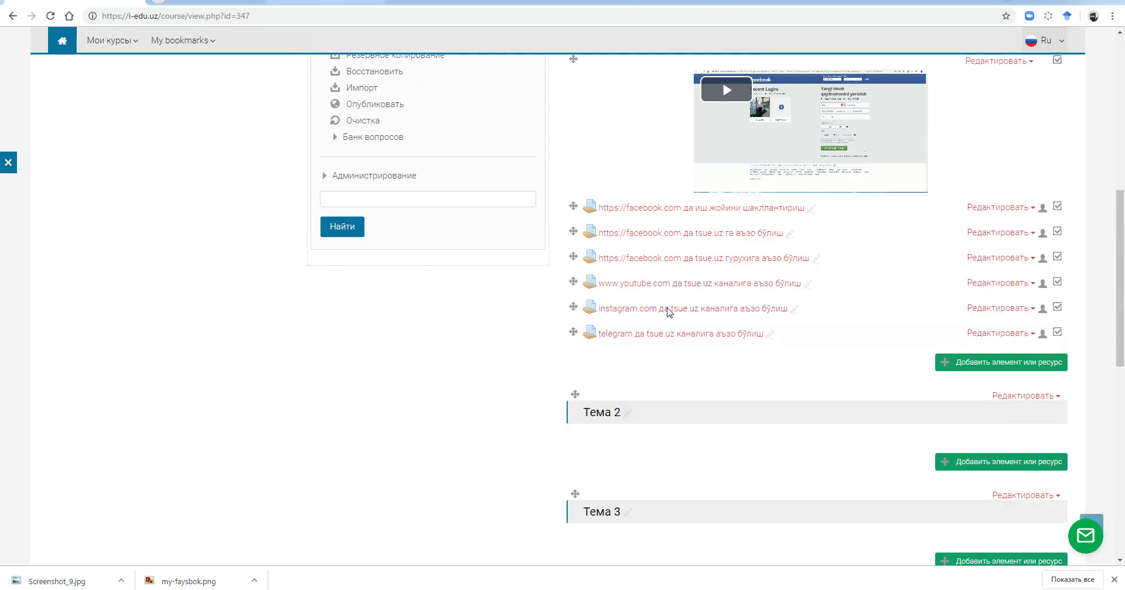
left_click(669, 261)
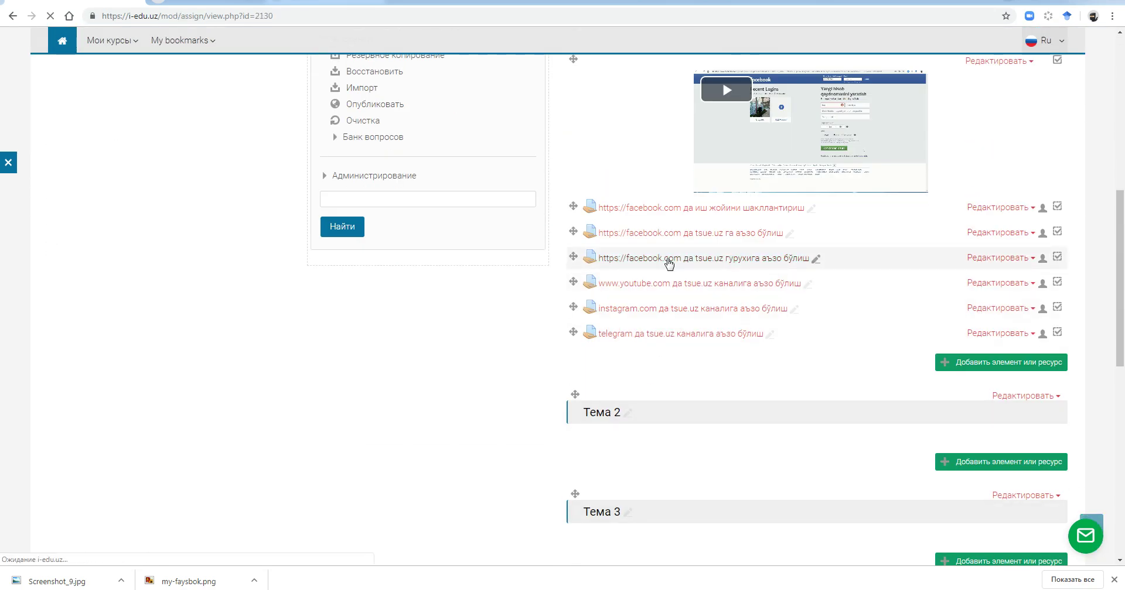
scroll(567, 431, "down", 4)
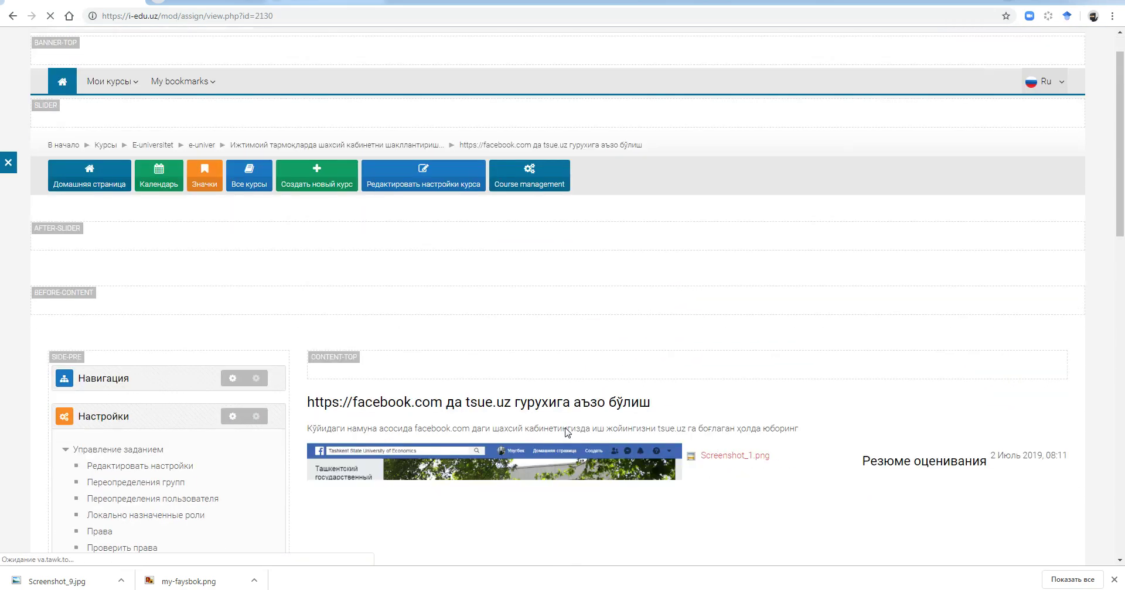
scroll(567, 430, "down", 4)
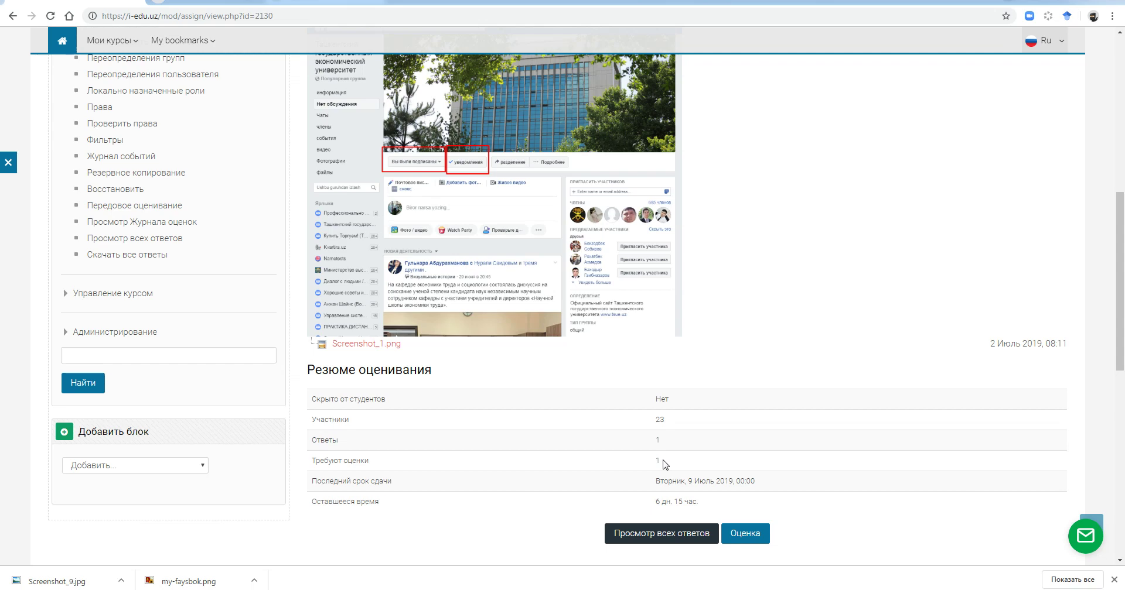
left_click(666, 542)
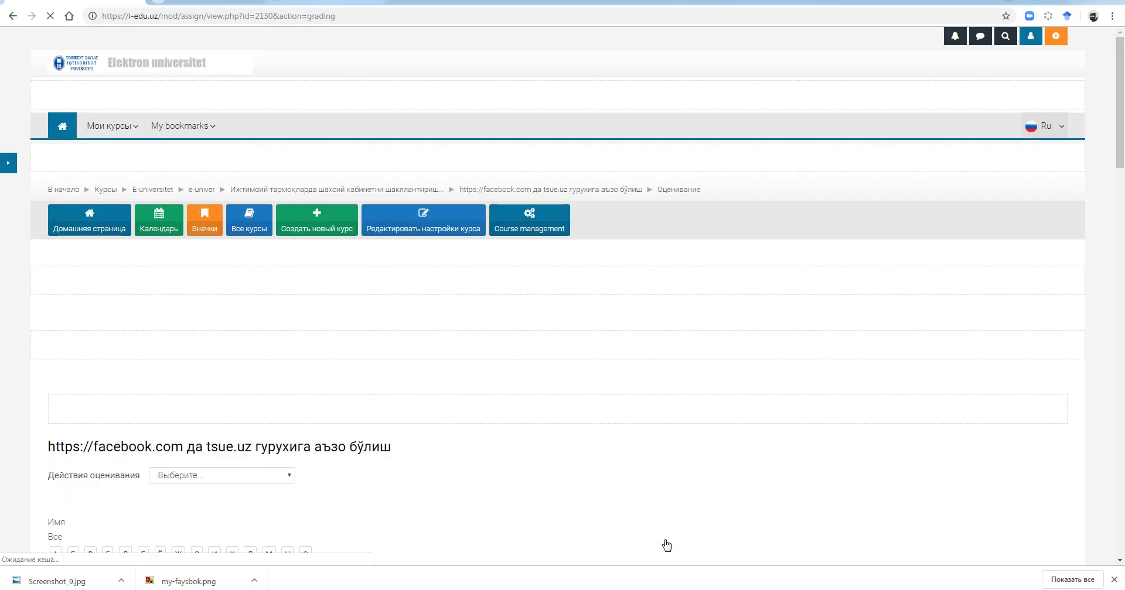
scroll(595, 455, "down", 3)
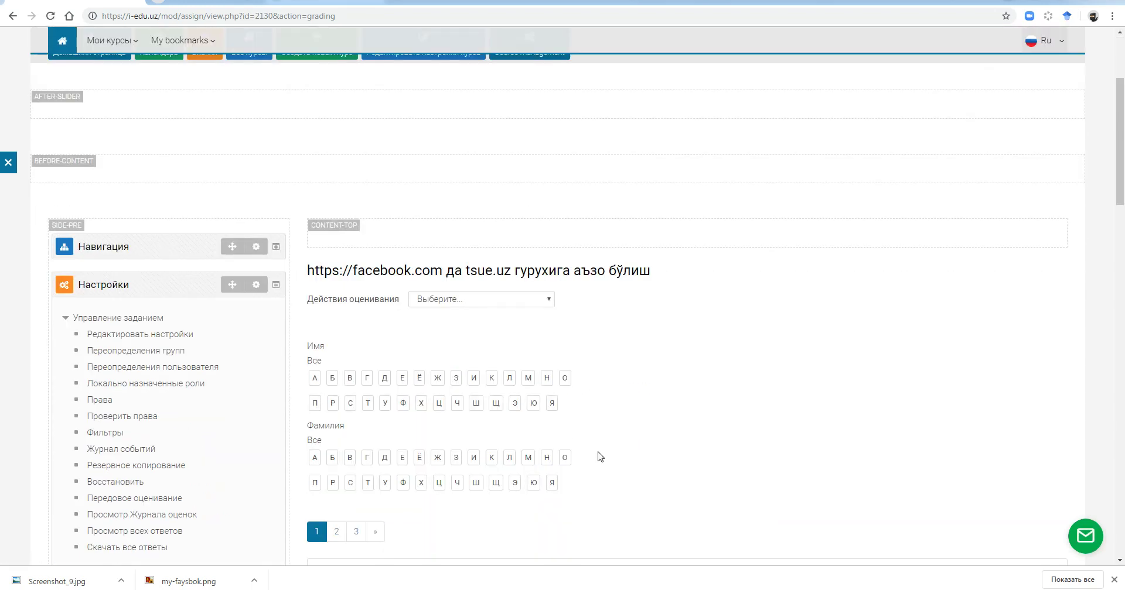
- Open the grading page of the student who submitted Screenshot_3.png, then download that file and view it
scroll(598, 457, "down", 7)
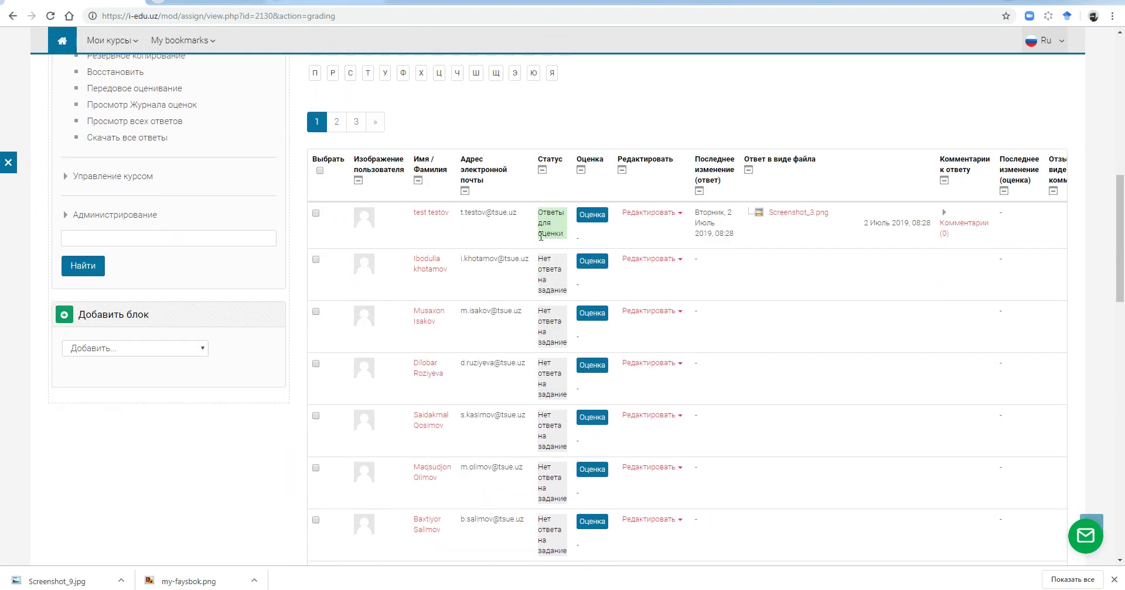
left_click(593, 218)
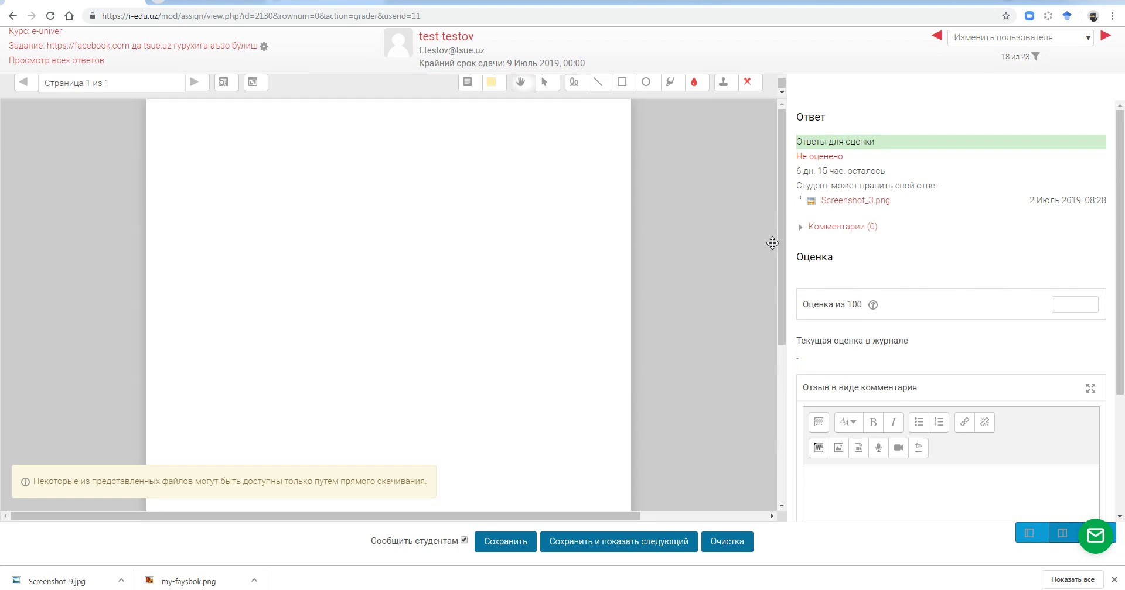
left_click(840, 202)
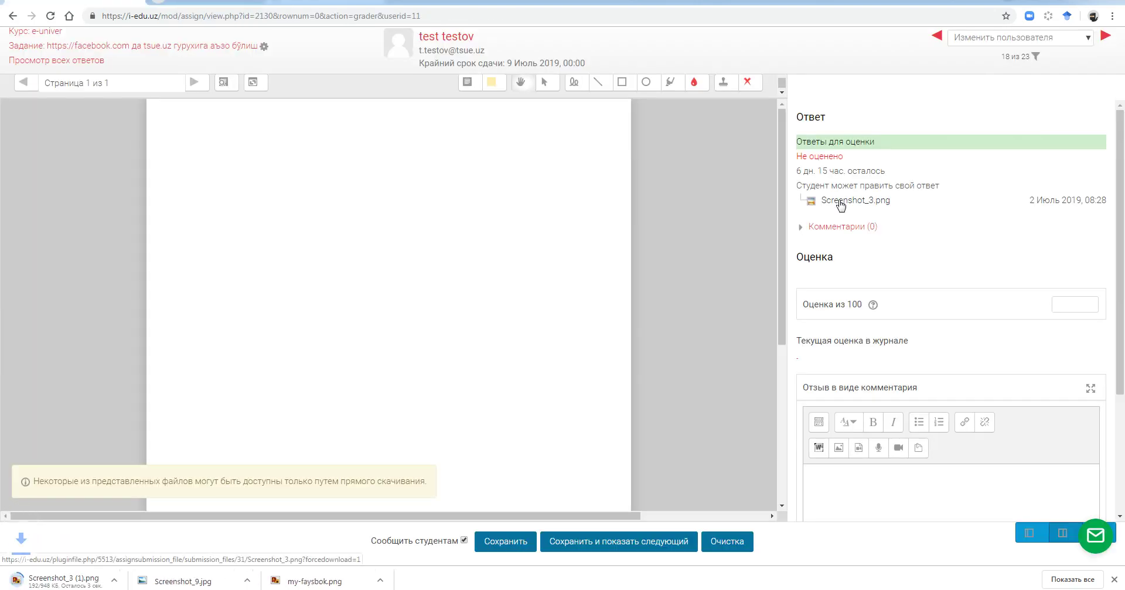
left_click(78, 580)
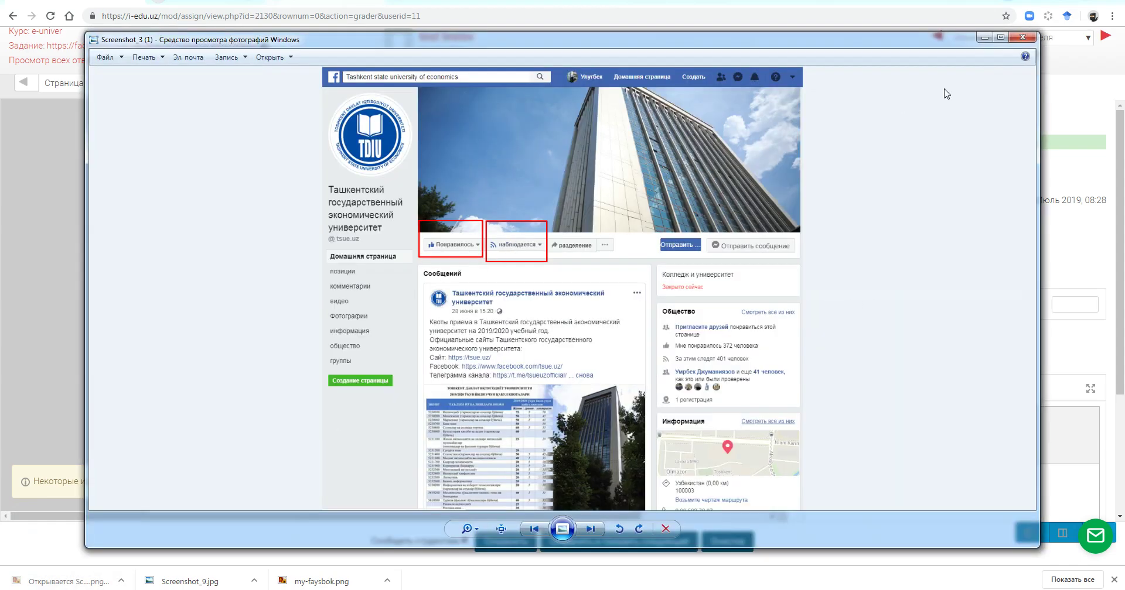
left_click(1022, 39)
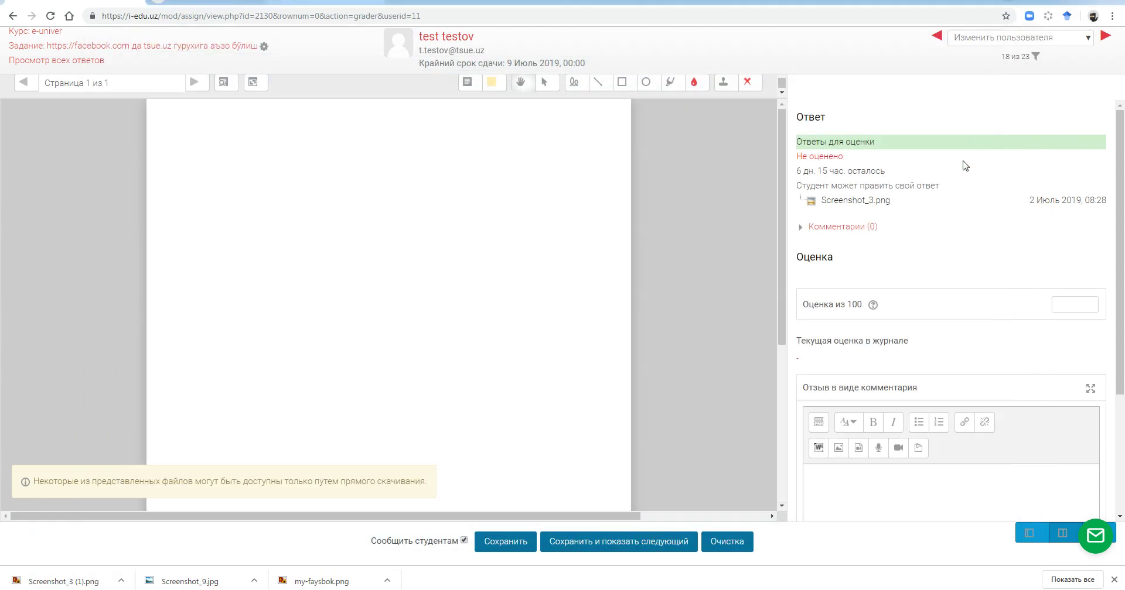
- Grade the student's submission 100 out of 100 and save the grade
left_click(1053, 306)
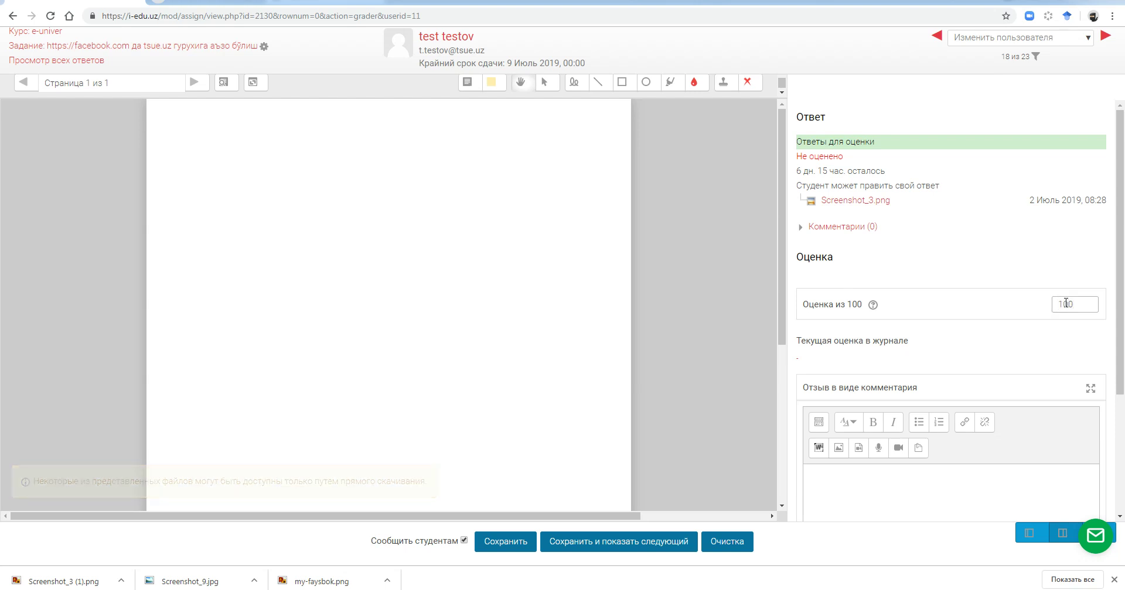
scroll(931, 432, "down", 3)
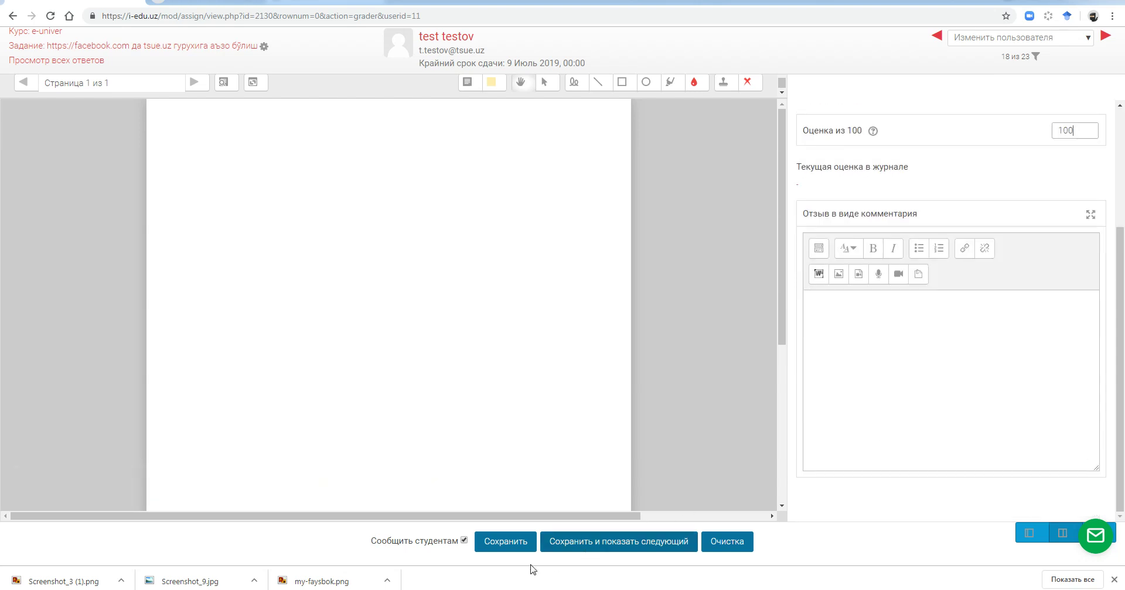
type("100")
left_click(509, 545)
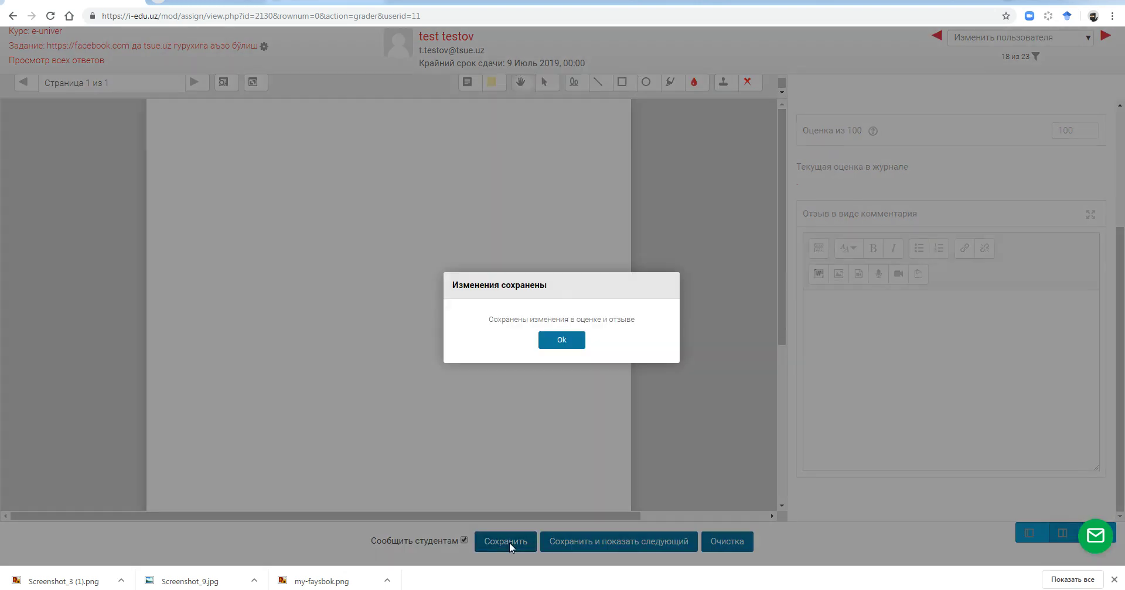
left_click(562, 340)
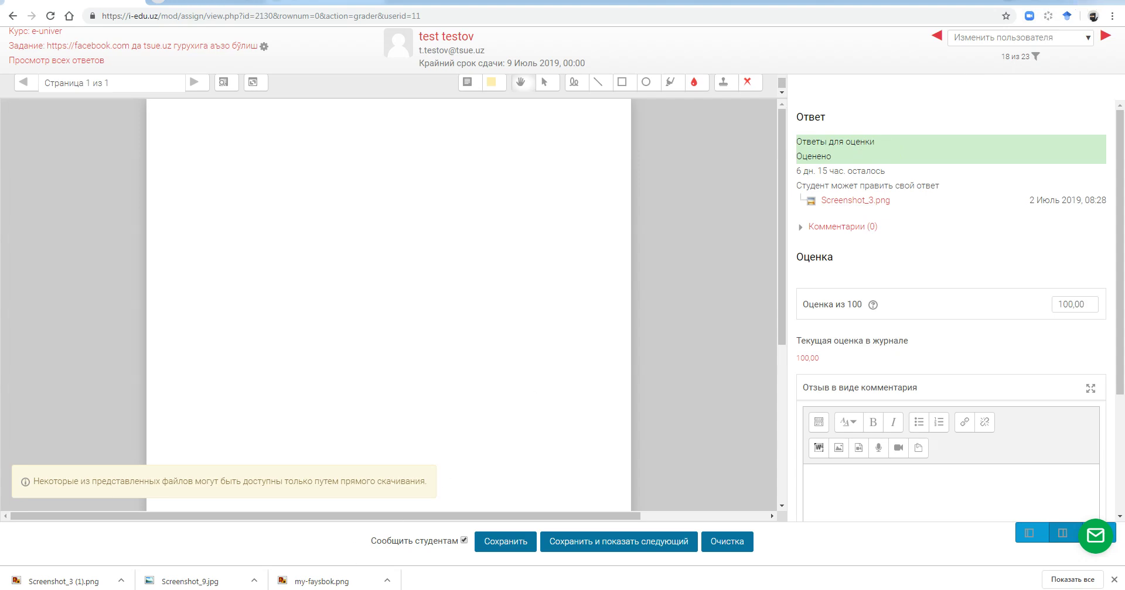
- Switch to the student's Yandex Browser window, refresh the assignment page and check the submission's grading status
key("alt+Tab")
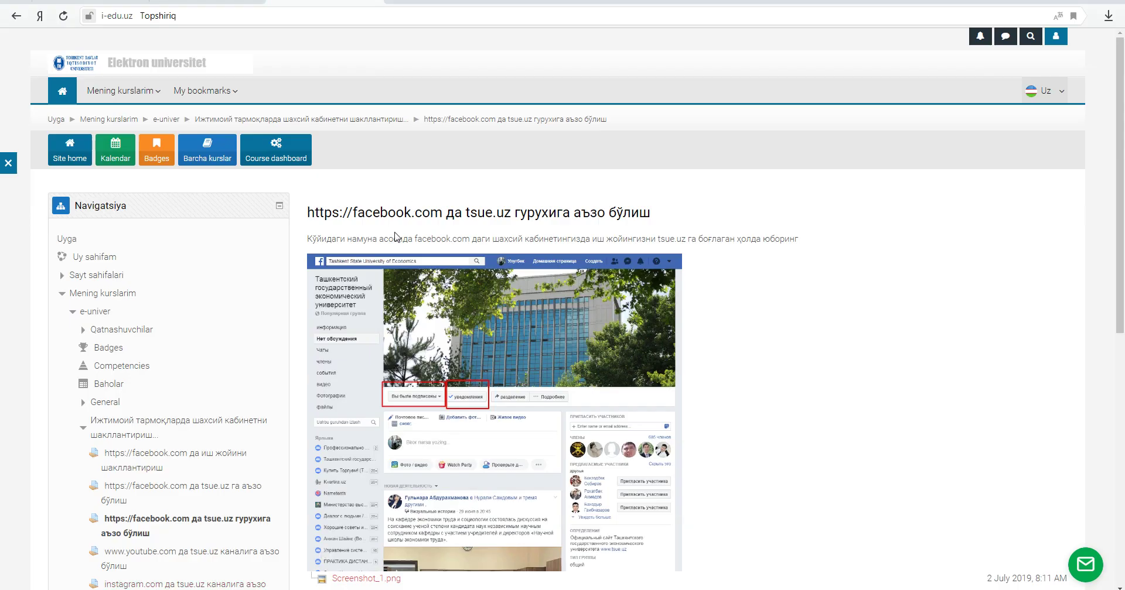
scroll(597, 367, "down", 5)
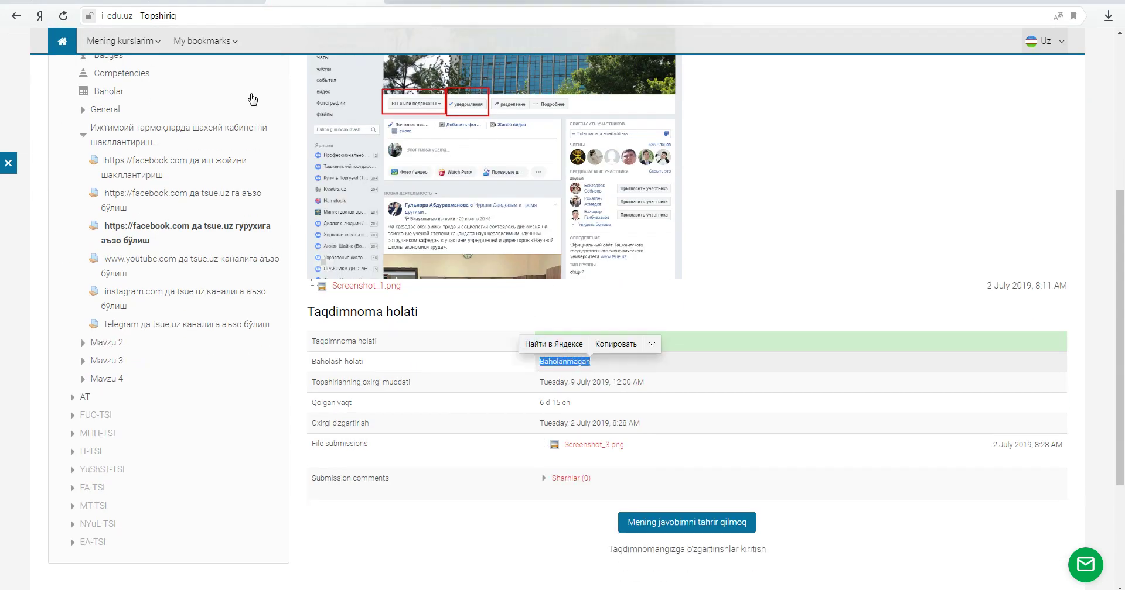
left_click(91, 42)
left_click(120, 123)
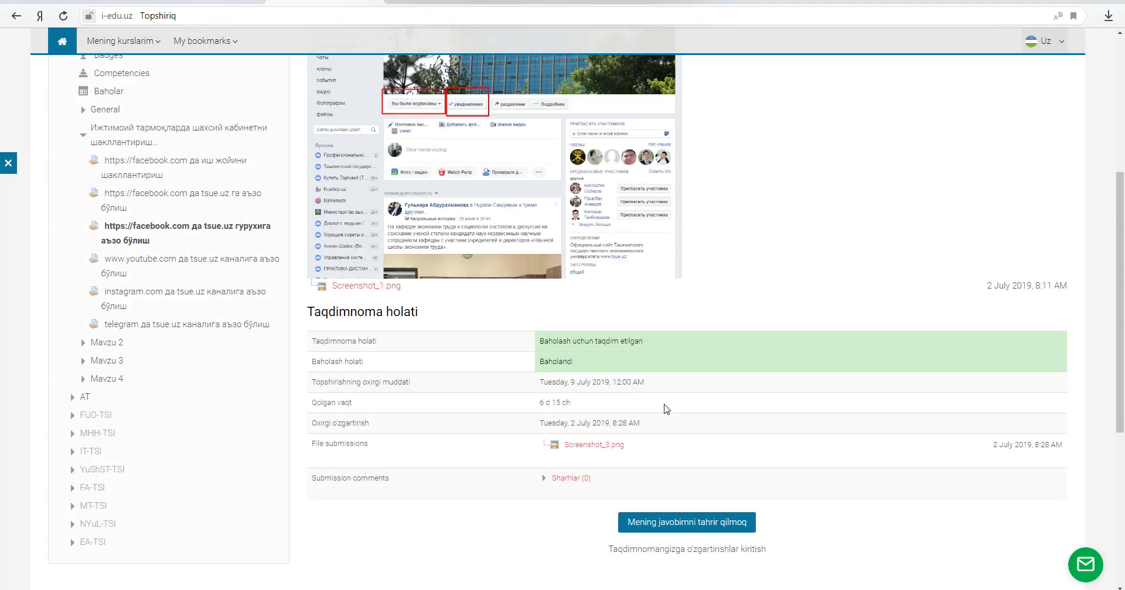
scroll(598, 381, "down", 4)
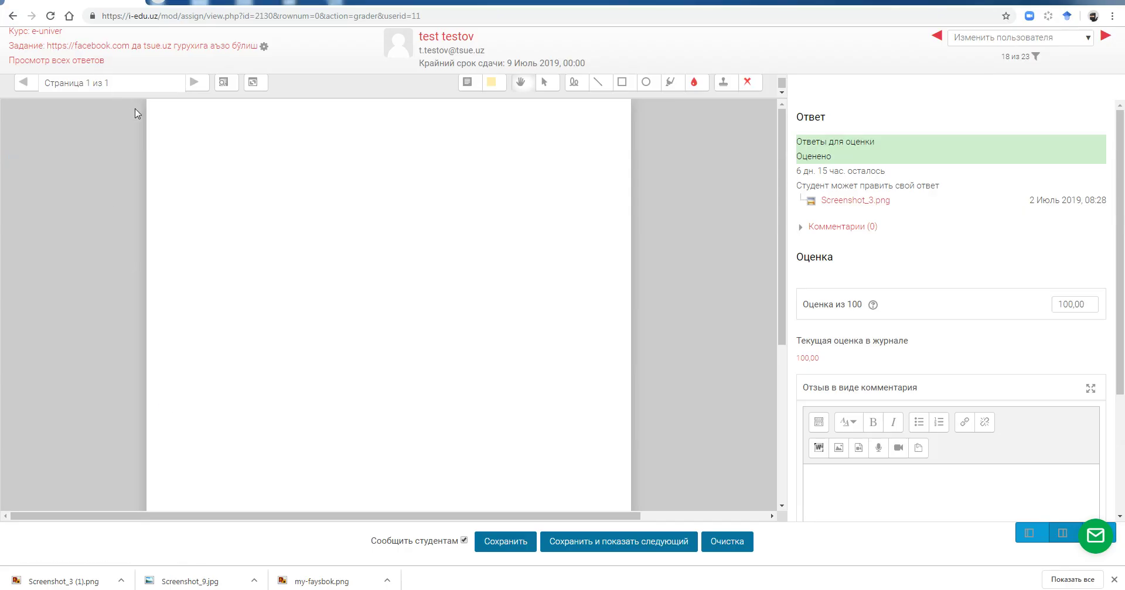
- Switch back to Chrome, open the e-univer course's grader report and examine the participants' assignment grades
left_click(50, 32)
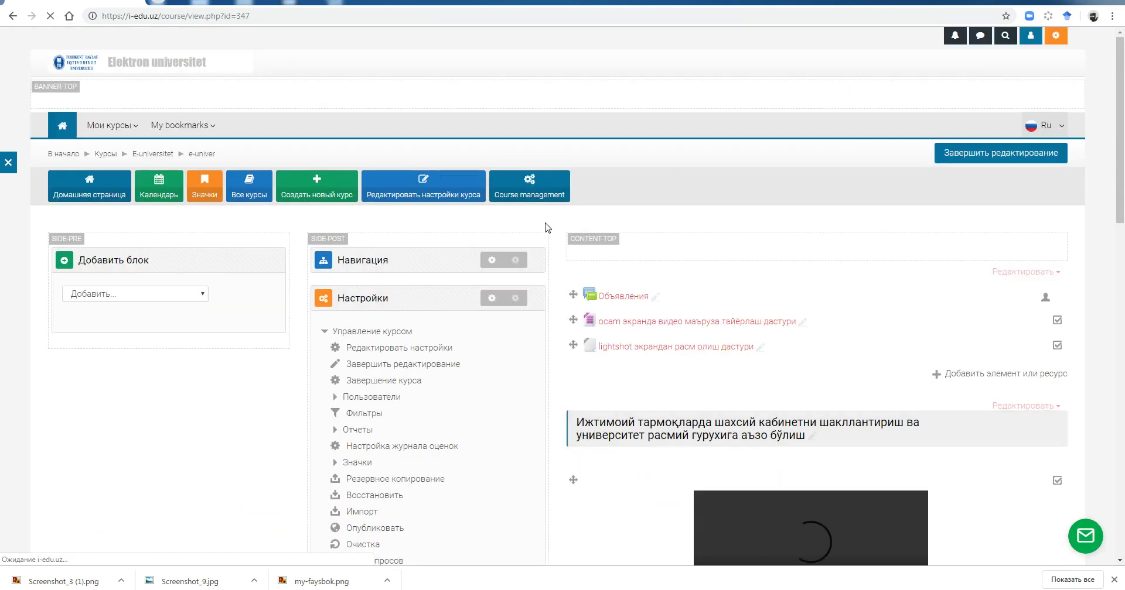
left_click(530, 185)
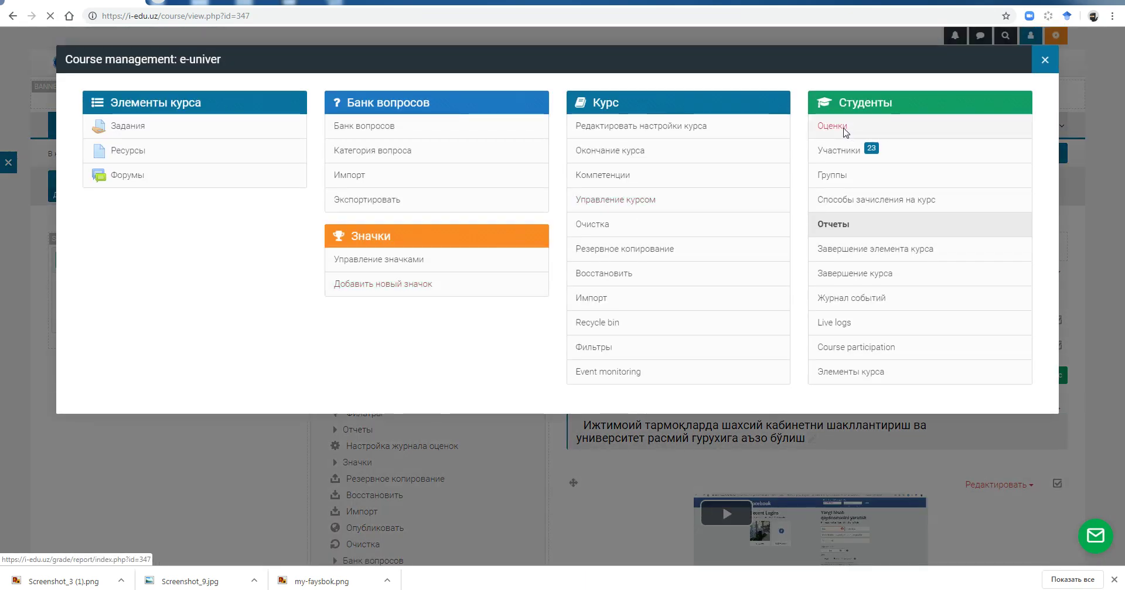
left_click(844, 132)
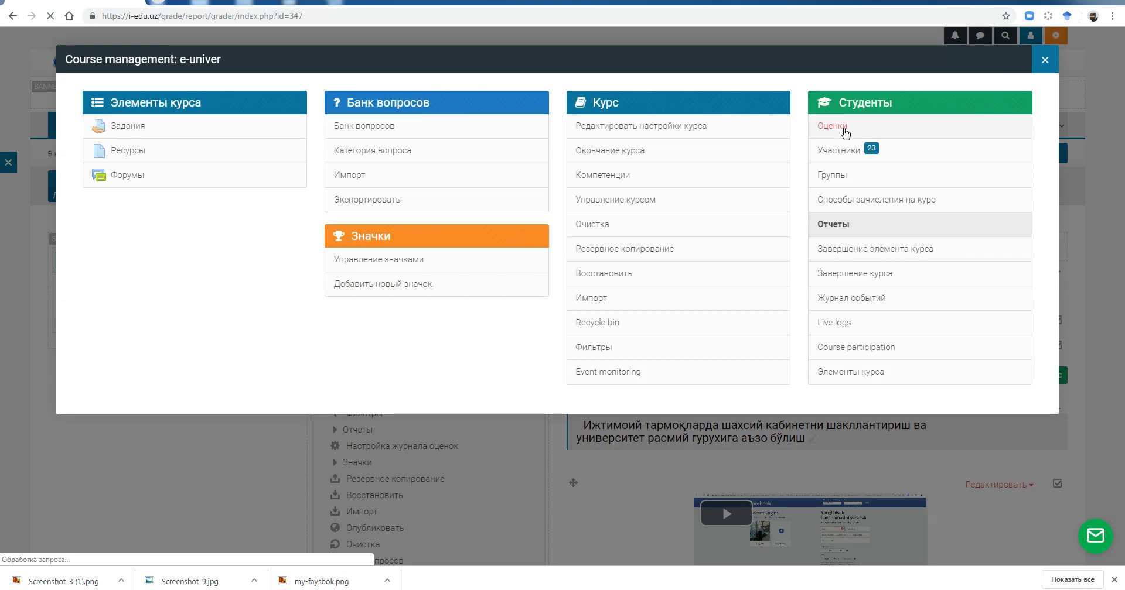
scroll(527, 410, "down", 3)
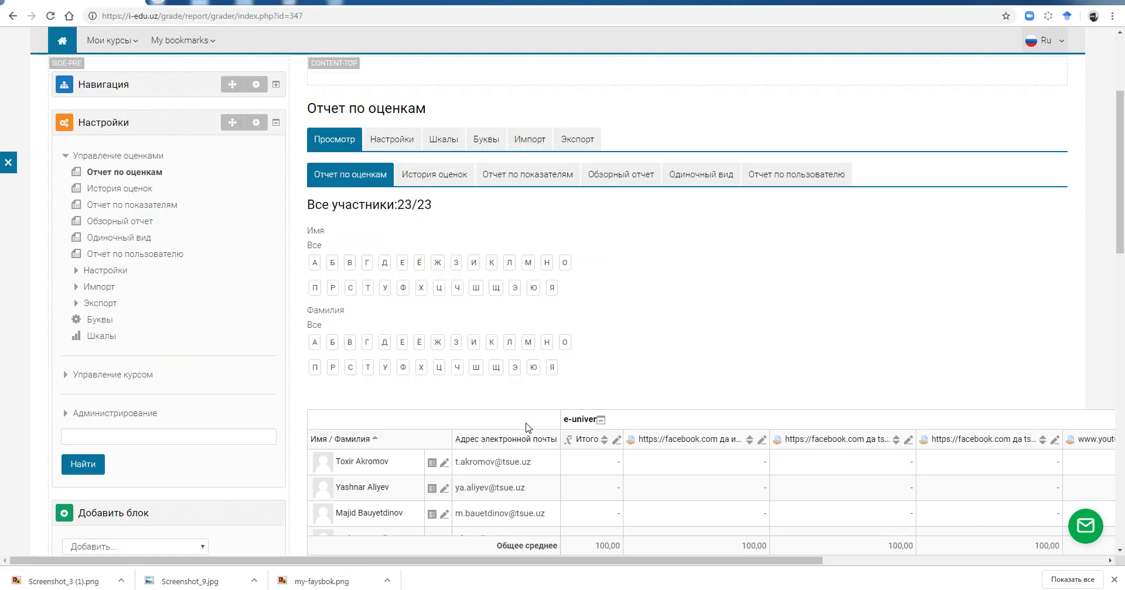
scroll(622, 341, "down", 6)
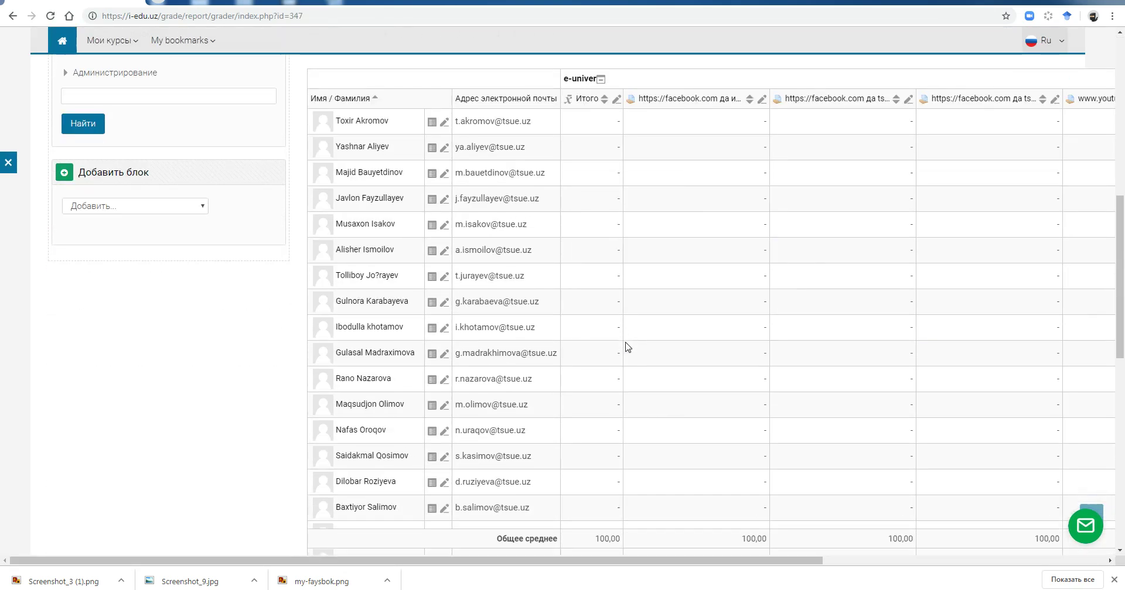
scroll(625, 347, "down", 2)
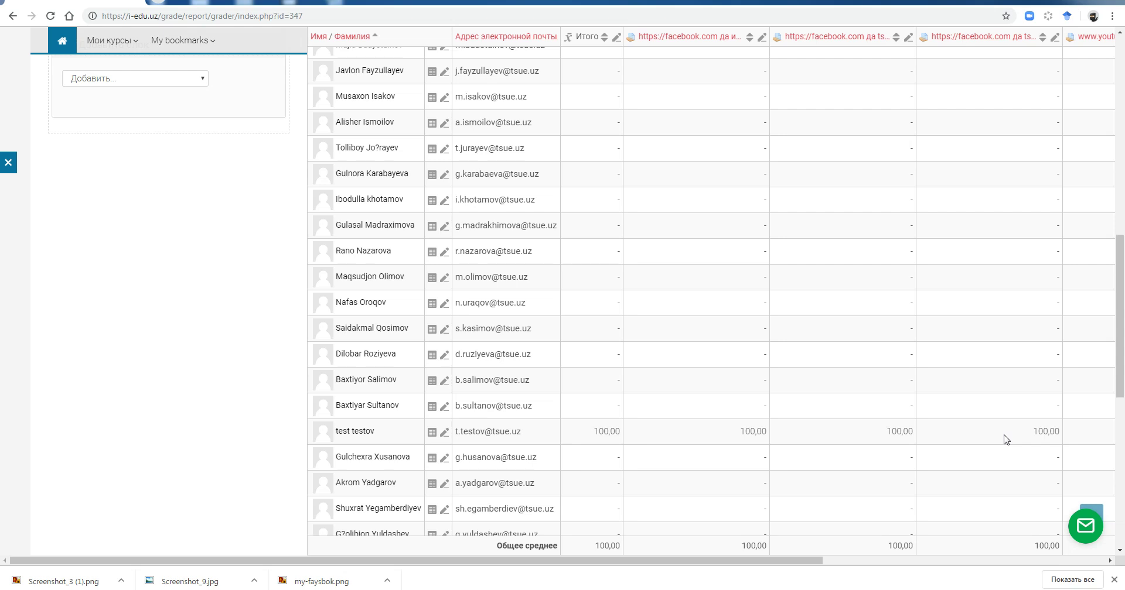
scroll(1006, 439, "down", 2)
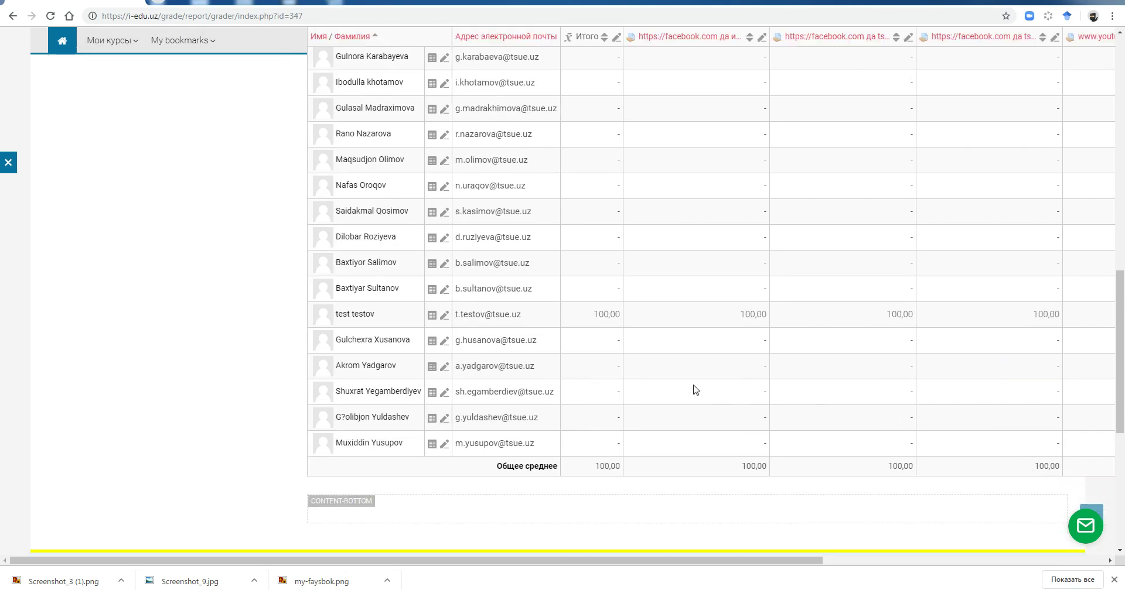